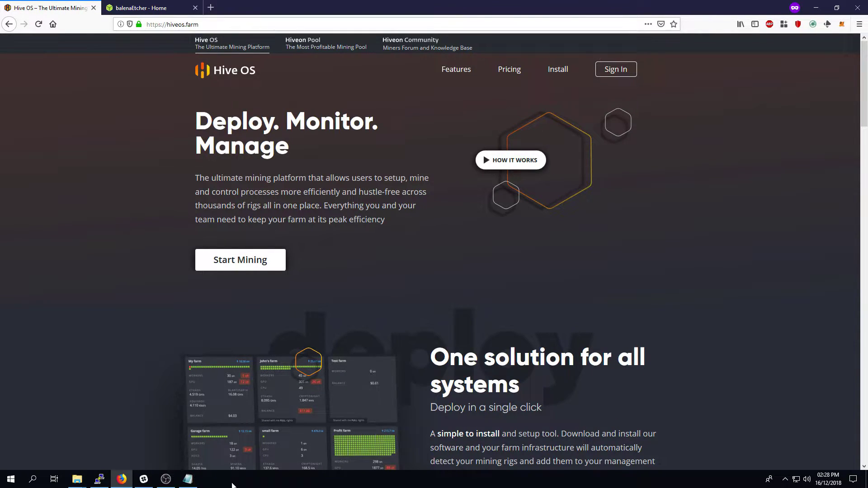
Review the Hive OS pricing plans: free 3-worker tier, $3 per rig, $2 per ASIC, volume discounts
{"action": "left_click", "coordinate": [198, 482]}
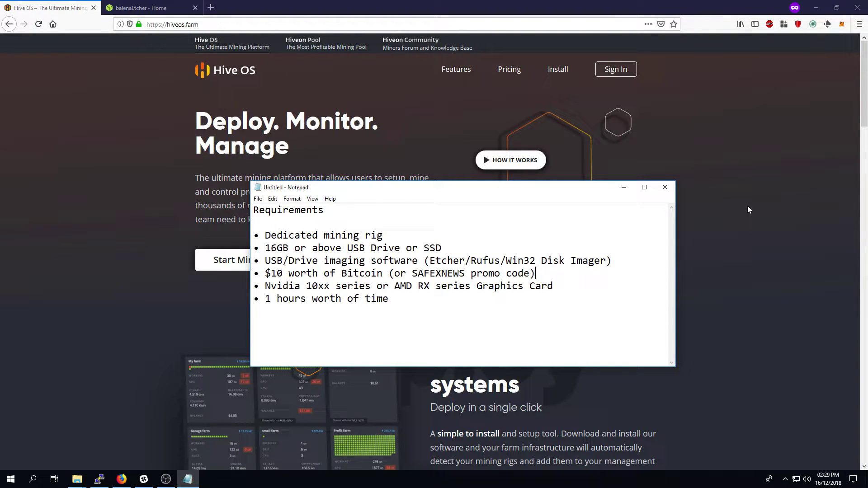
{"action": "left_click", "coordinate": [747, 212]}
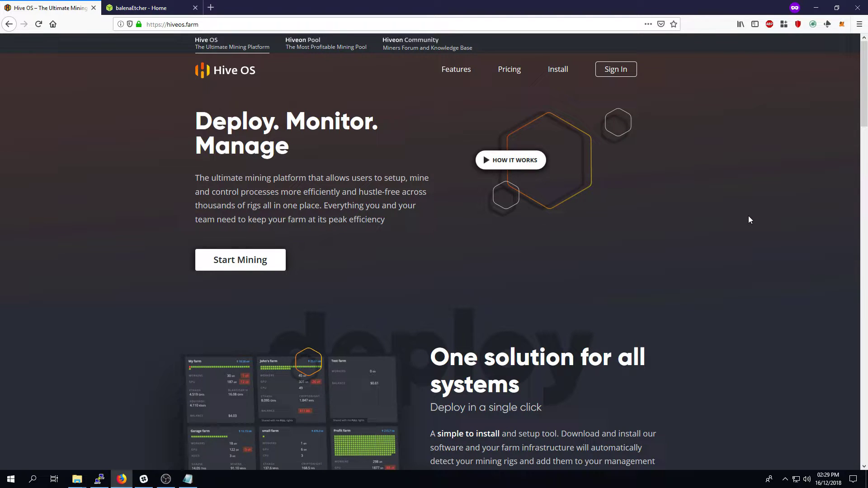
{"action": "left_click", "coordinate": [510, 70]}
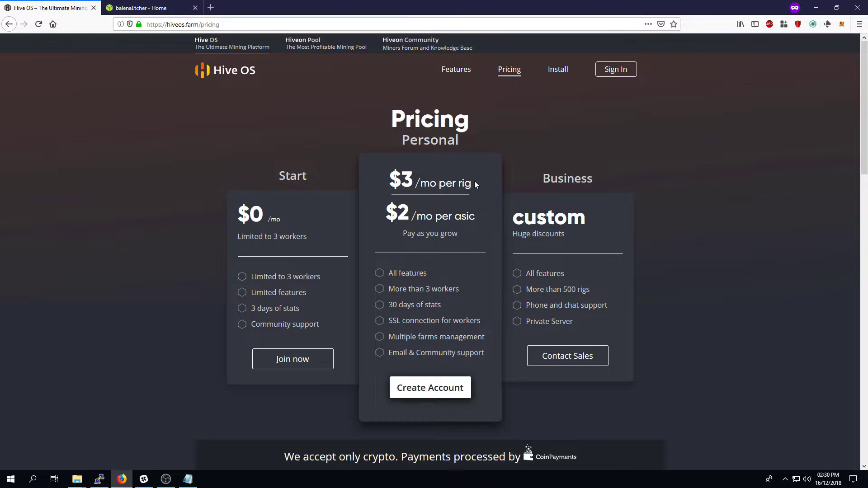
{"action": "middle_click", "coordinate": [779, 252]}
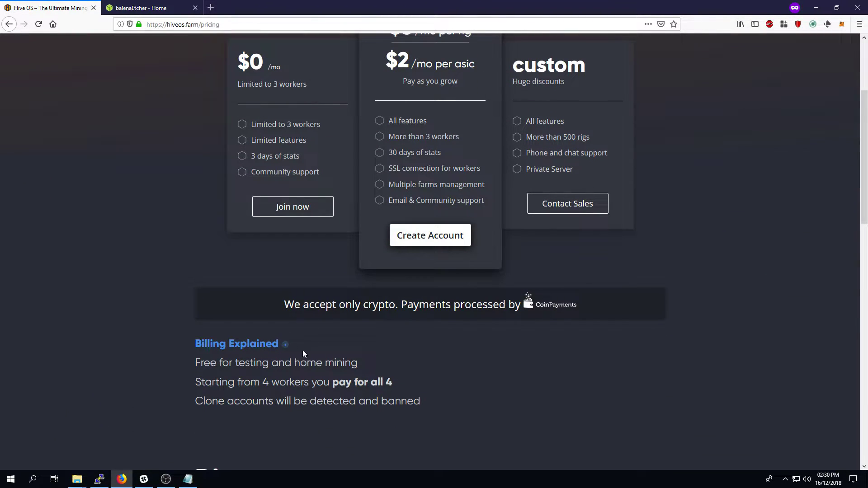
{"action": "scroll", "coordinate": [501, 306], "scroll_direction": "down", "scroll_amount": 5}
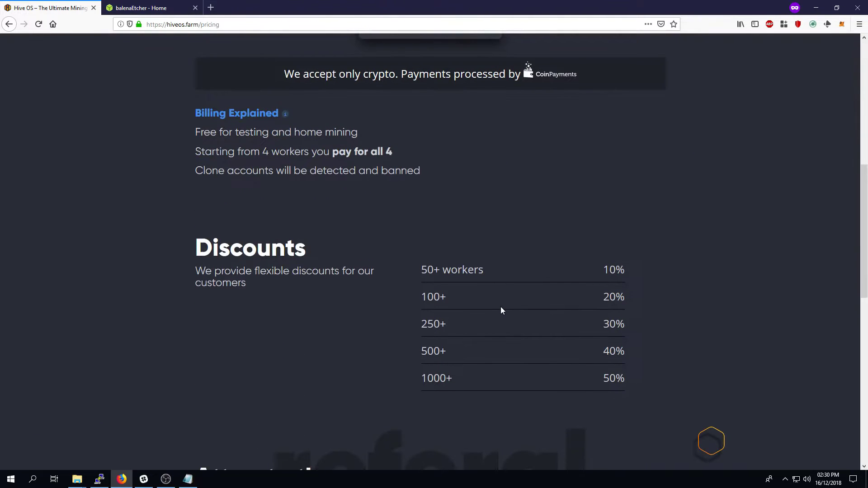
{"action": "scroll", "coordinate": [500, 306], "scroll_direction": "up", "scroll_amount": 6}
{"action": "scroll", "coordinate": [499, 309], "scroll_direction": "up", "scroll_amount": 2}
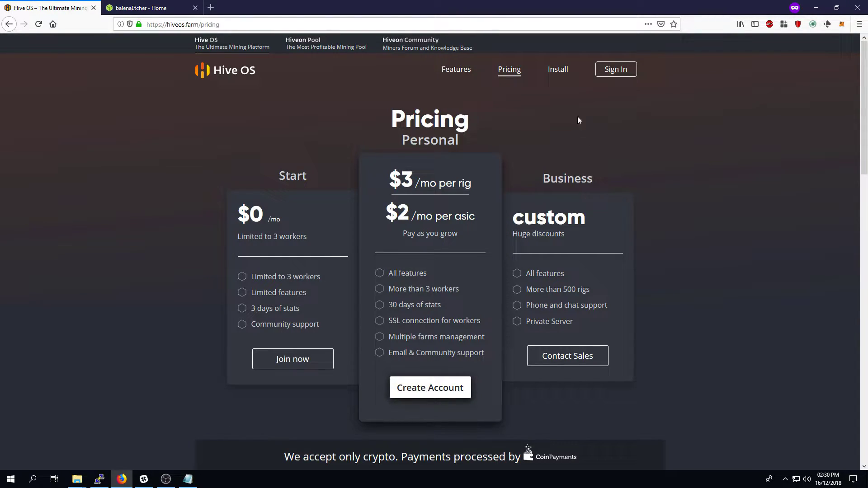
Check the install page and the balenaEtcher site, then return to the hiveos.farm home page
{"action": "left_click", "coordinate": [555, 74]}
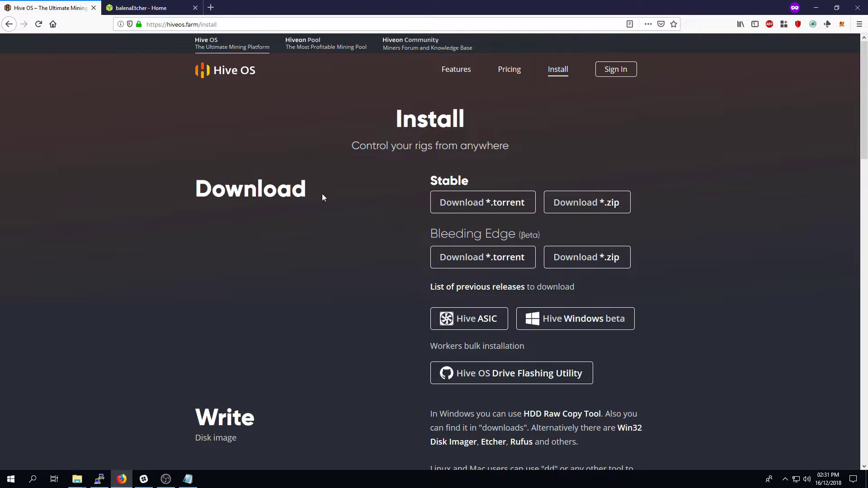
{"action": "left_click", "coordinate": [144, 7]}
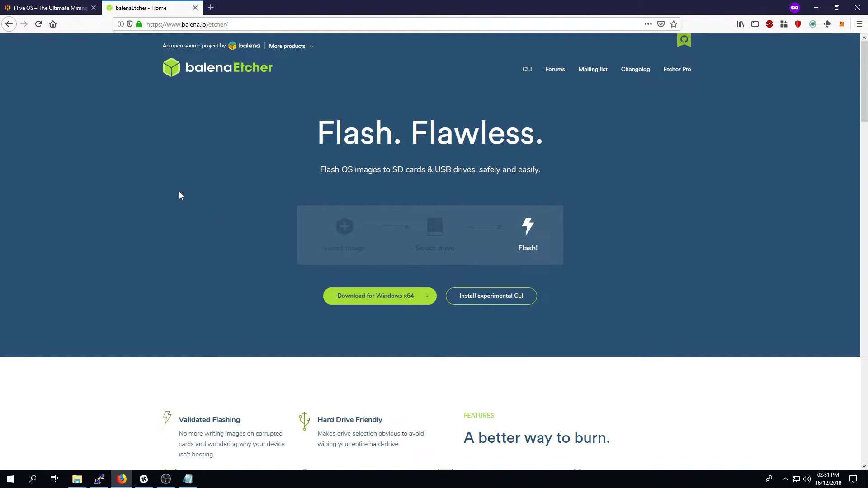
{"action": "left_click", "coordinate": [34, 5]}
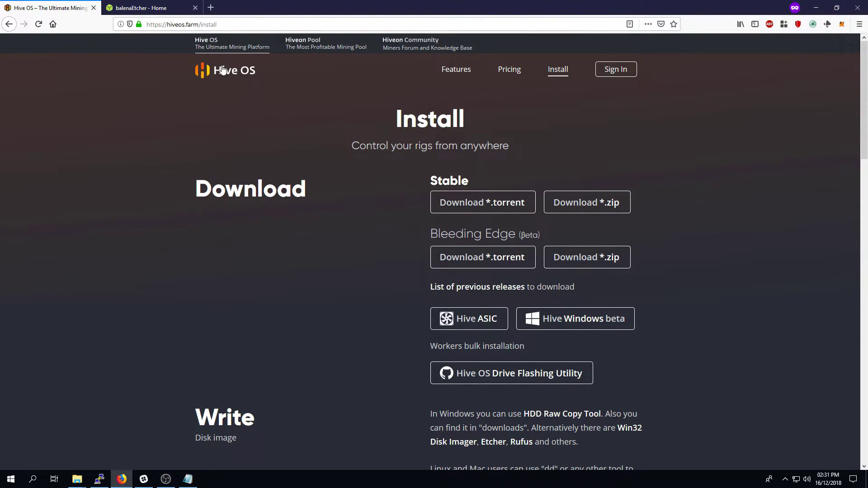
{"action": "left_click", "coordinate": [466, 68]}
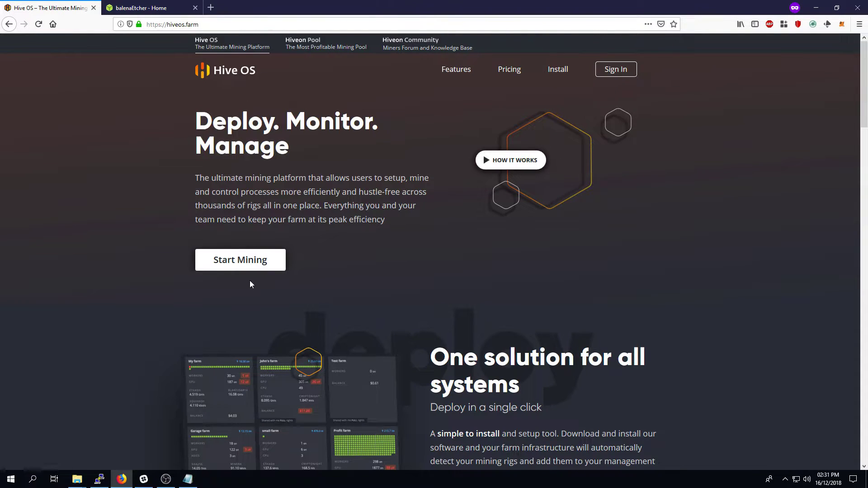
Start a new Hive OS account and enter SAFEXNEWS as the promo code
{"action": "left_click", "coordinate": [253, 269]}
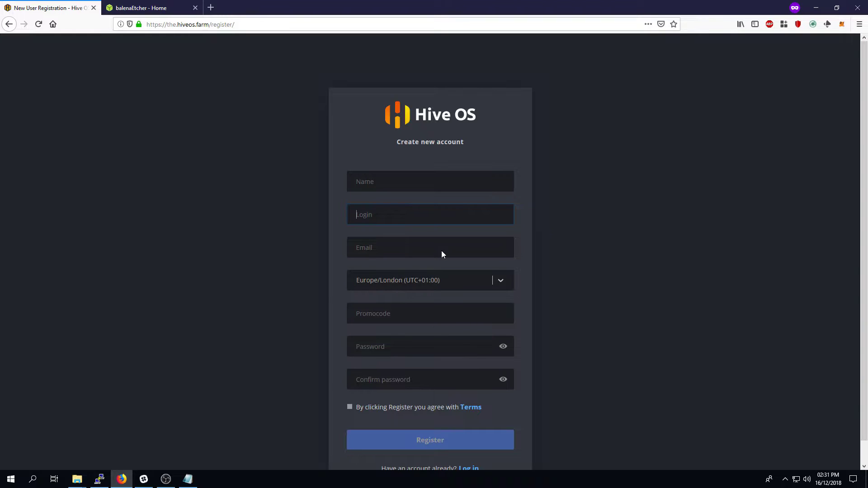
{"action": "left_click", "coordinate": [403, 316]}
{"action": "left_click", "coordinate": [568, 313]}
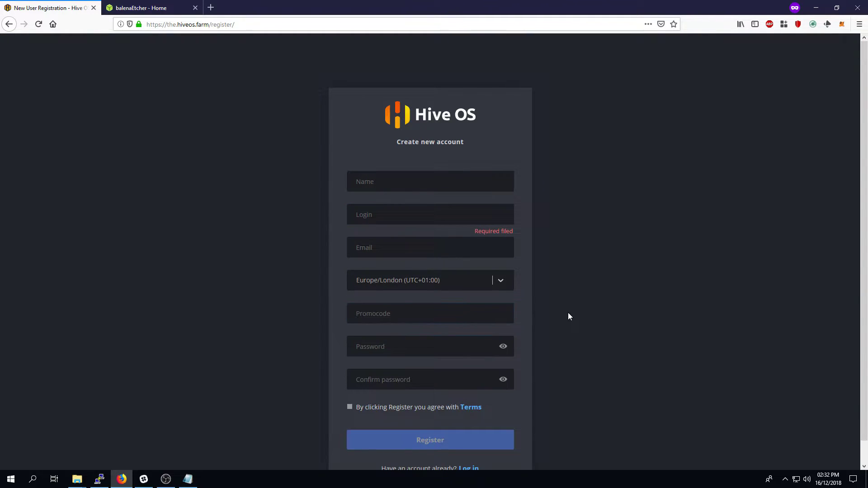
{"action": "left_click", "coordinate": [438, 311]}
{"action": "type", "text": "SAFEXNEWS"}
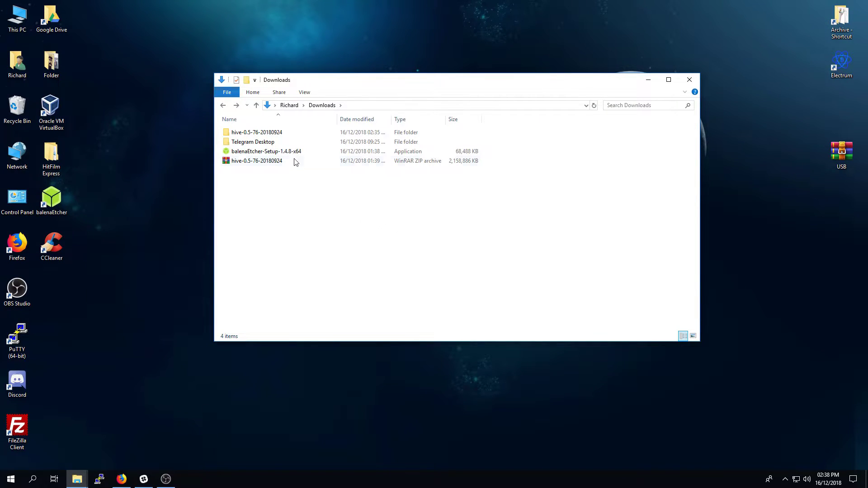
{"action": "double_click", "coordinate": [299, 133]}
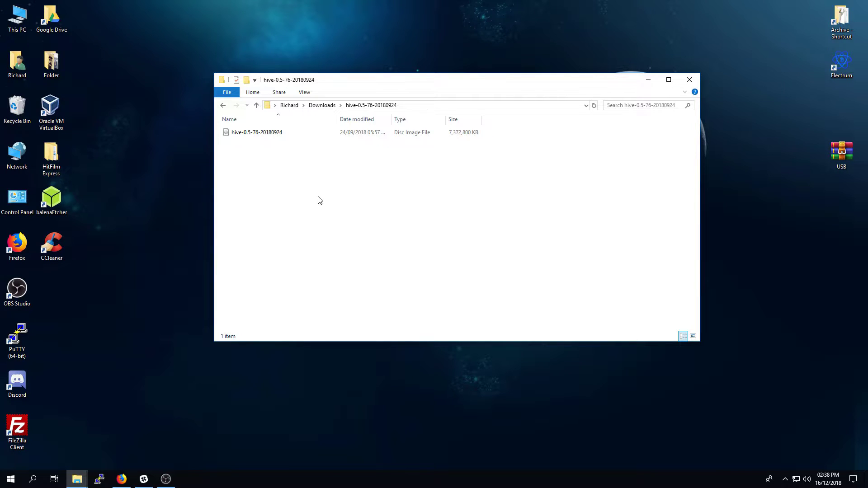
{"action": "left_click", "coordinate": [51, 199]}
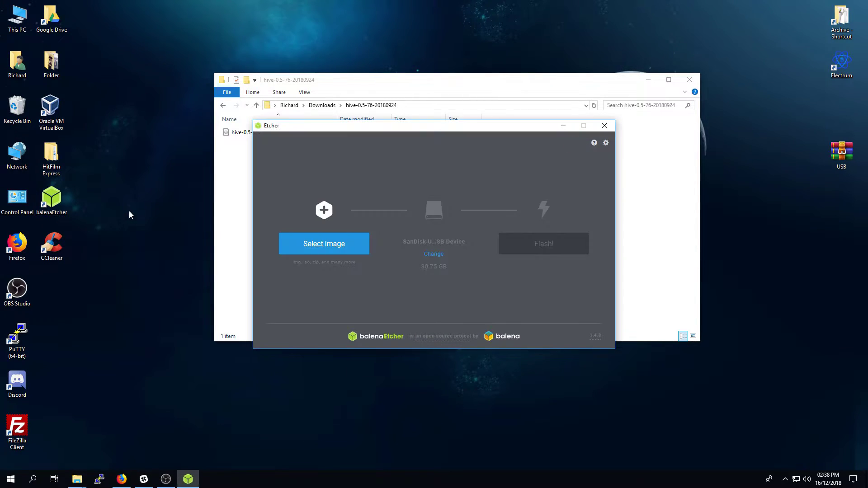
{"action": "left_click", "coordinate": [304, 249]}
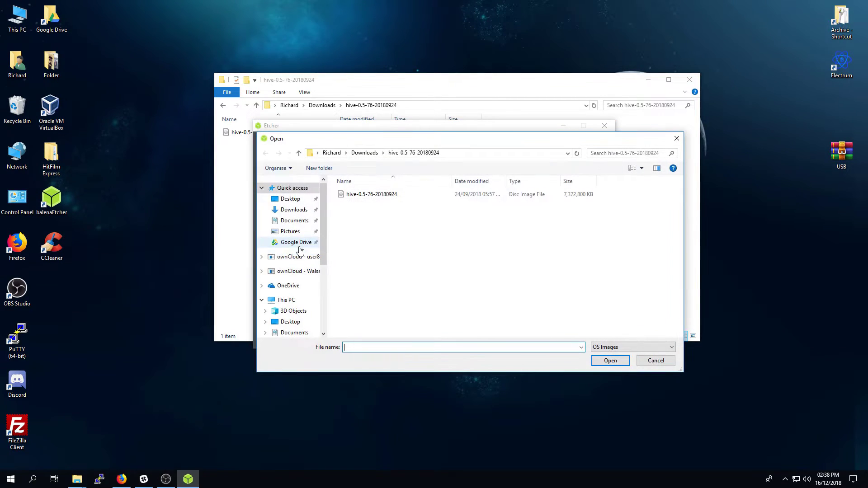
{"action": "left_click", "coordinate": [376, 195]}
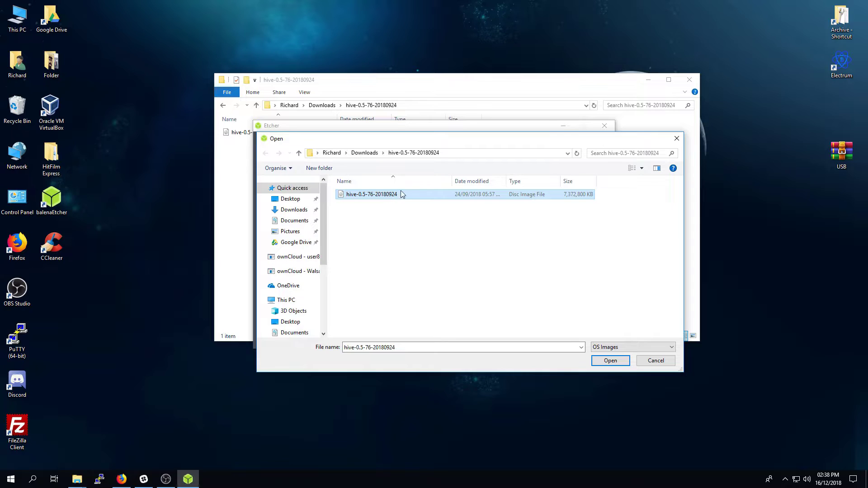
{"action": "left_click", "coordinate": [611, 360]}
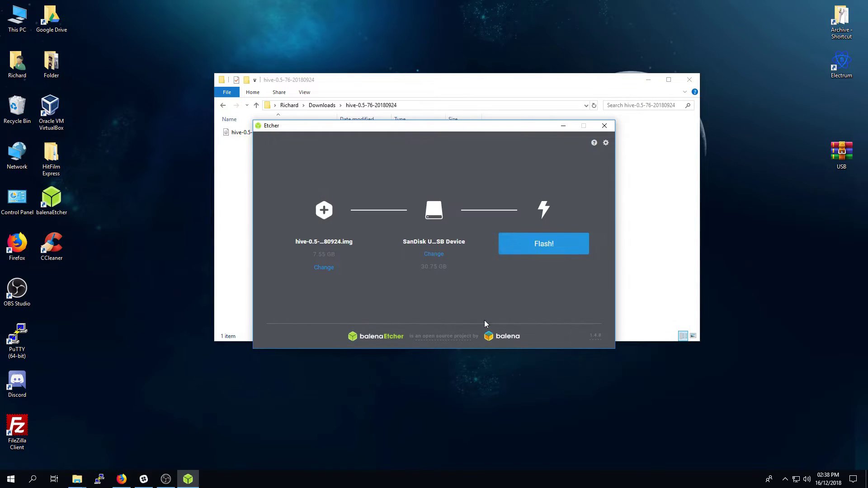
{"action": "left_click", "coordinate": [436, 257]}
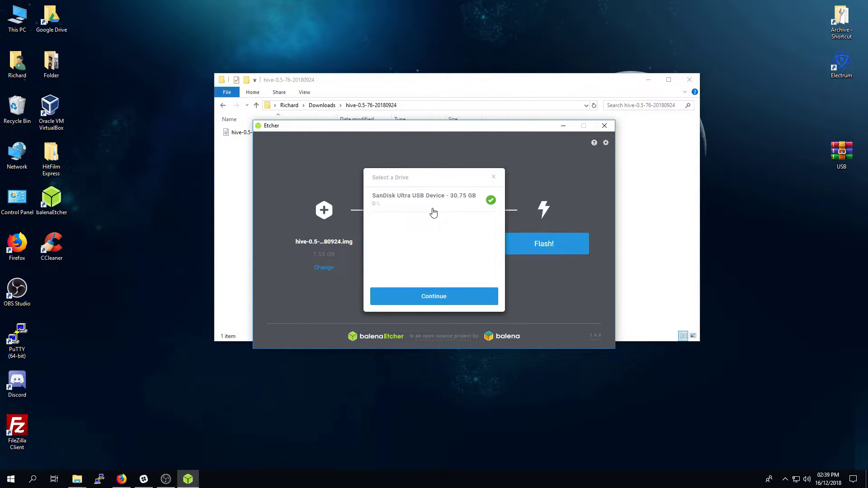
{"action": "left_click", "coordinate": [422, 298]}
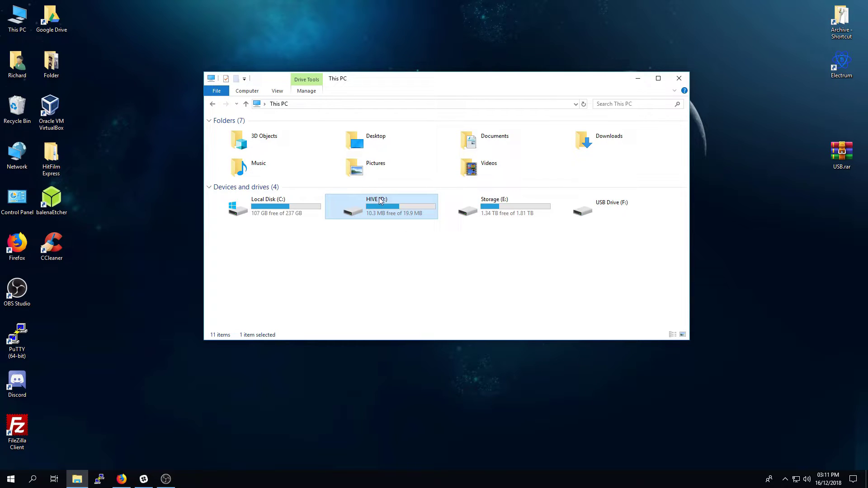
Browse the HIVE (D:) drive's files, then return to the Hive OS Farms page in Firefox
{"action": "double_click", "coordinate": [411, 210]}
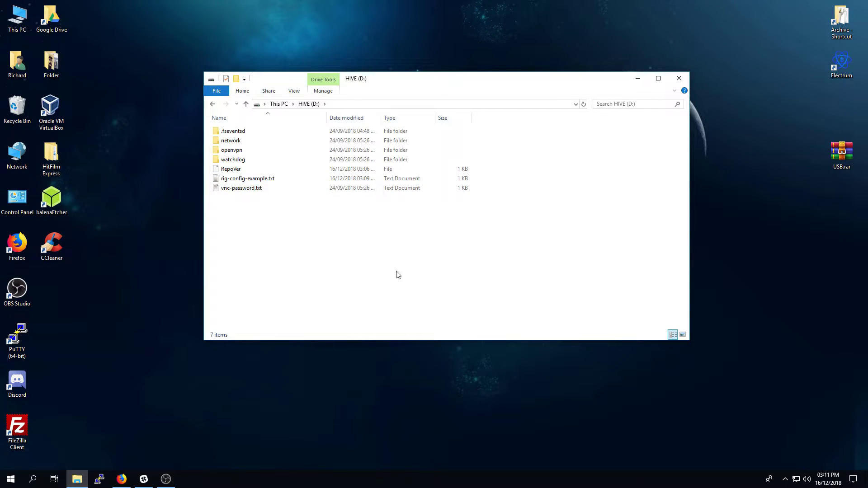
{"action": "left_click", "coordinate": [122, 479]}
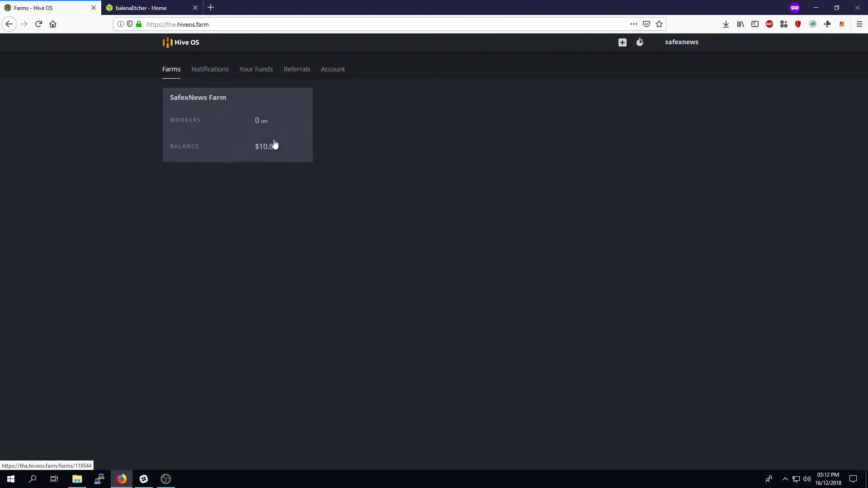
Add a worker named 'Main Mining Rig' with a rig password to SafexNews Farm
{"action": "left_click", "coordinate": [183, 135]}
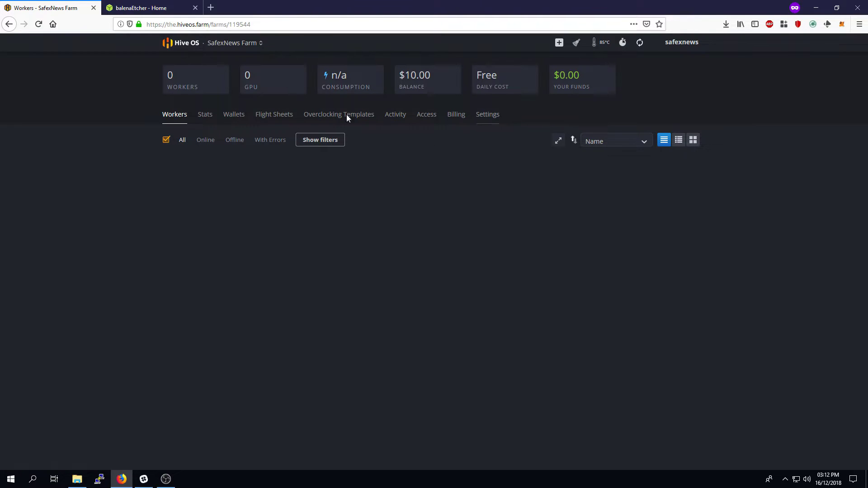
{"action": "left_click", "coordinate": [560, 45]}
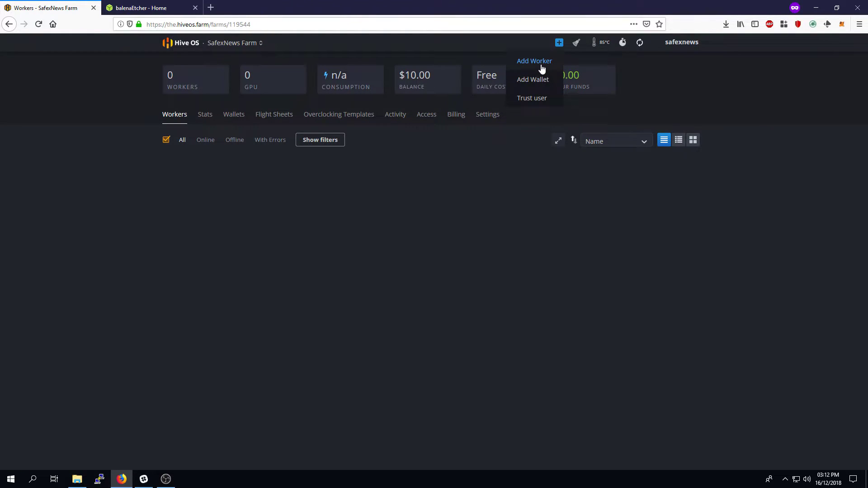
{"action": "left_click", "coordinate": [542, 64]}
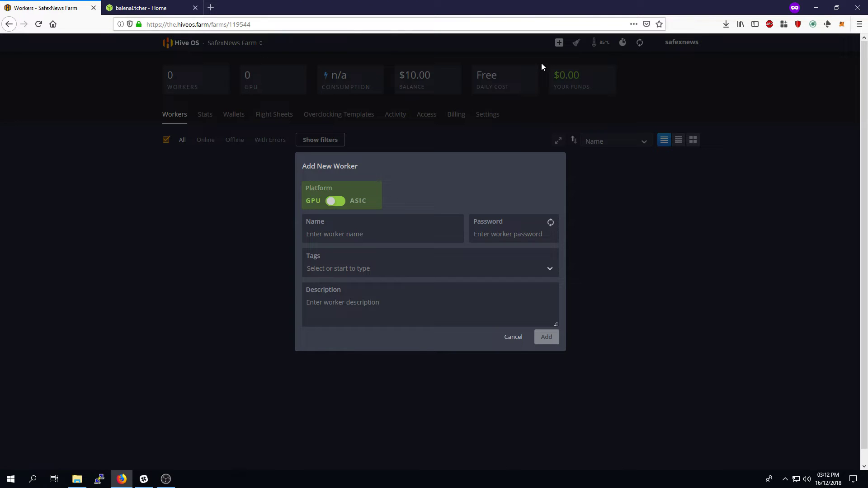
{"action": "left_click", "coordinate": [328, 235]}
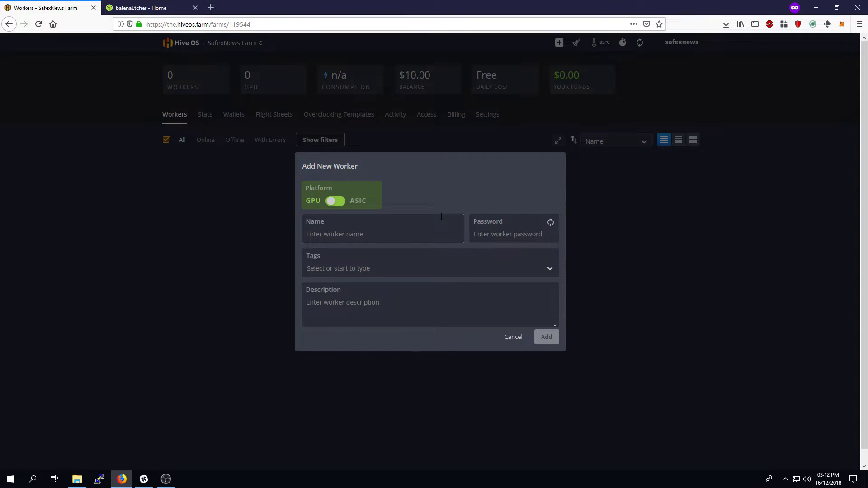
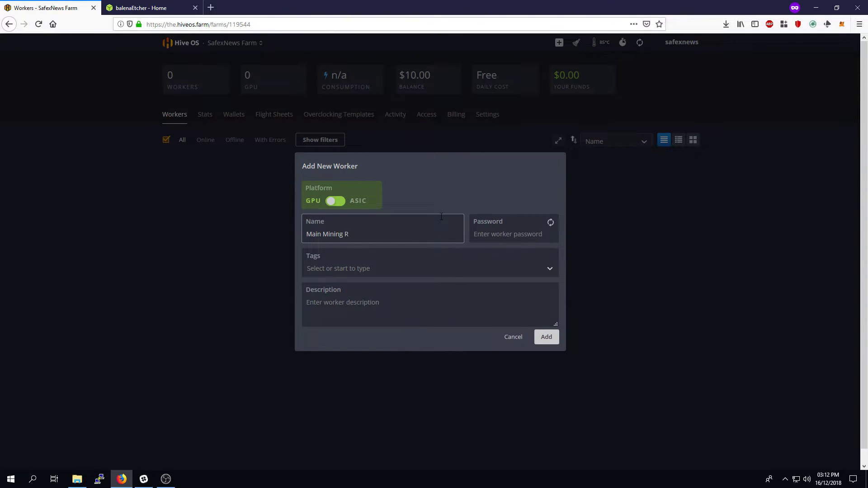
{"action": "key", "text": "Tab"}
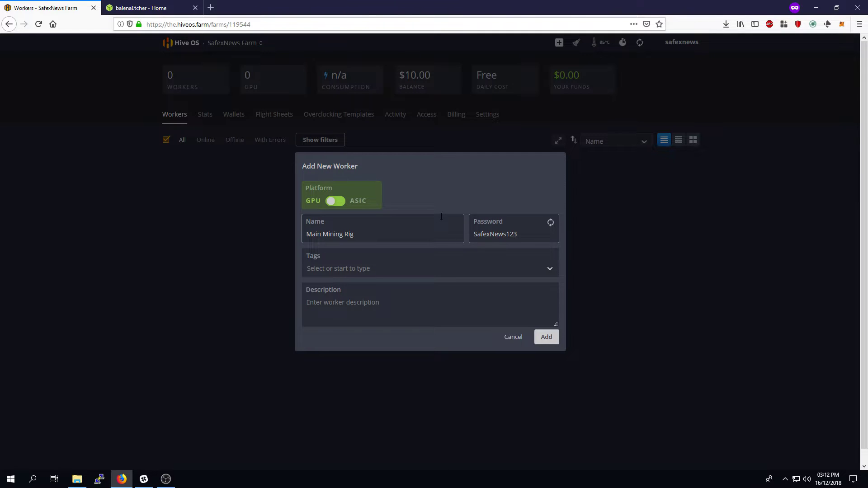
{"action": "key", "text": "Tab"}
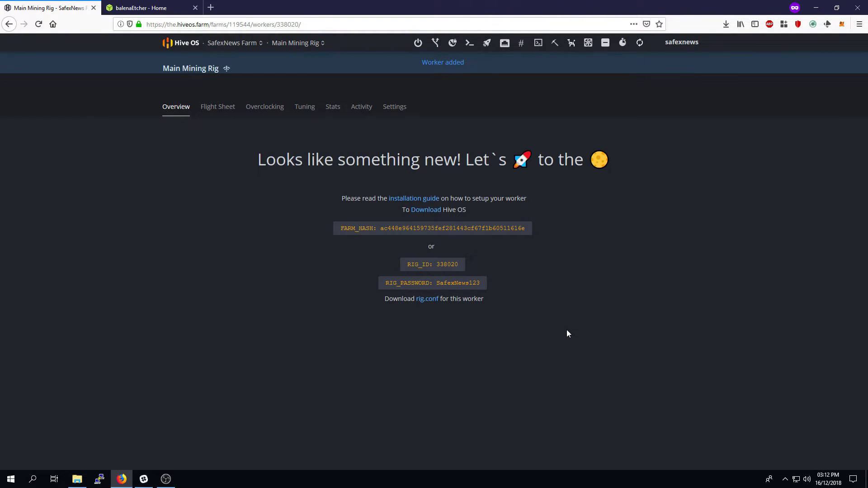
Open rig-config-example.txt from the HIVE (D:) drive in Notepad
{"action": "left_click", "coordinate": [77, 479]}
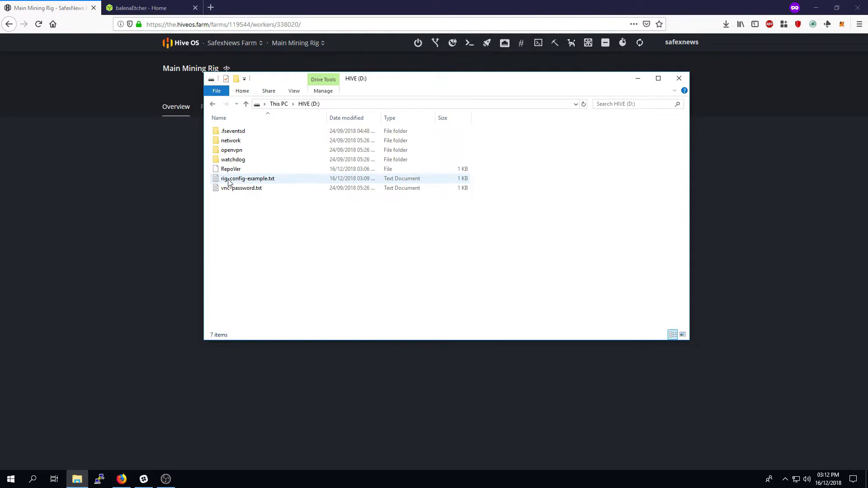
{"action": "double_click", "coordinate": [254, 182]}
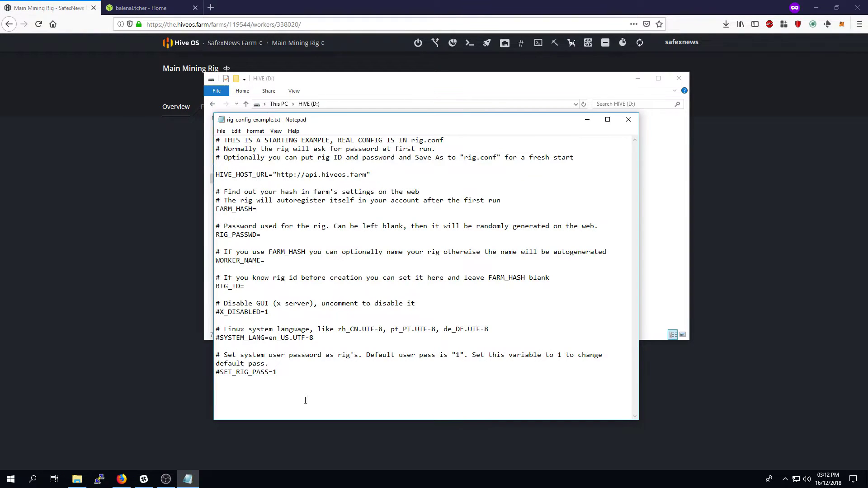
{"action": "left_click", "coordinate": [244, 286]}
Minimize File Explorer and Notepad to reveal the Main Mining Rig setup page
{"action": "left_click", "coordinate": [633, 79]}
{"action": "left_click", "coordinate": [636, 80]}
{"action": "left_click", "coordinate": [598, 119]}
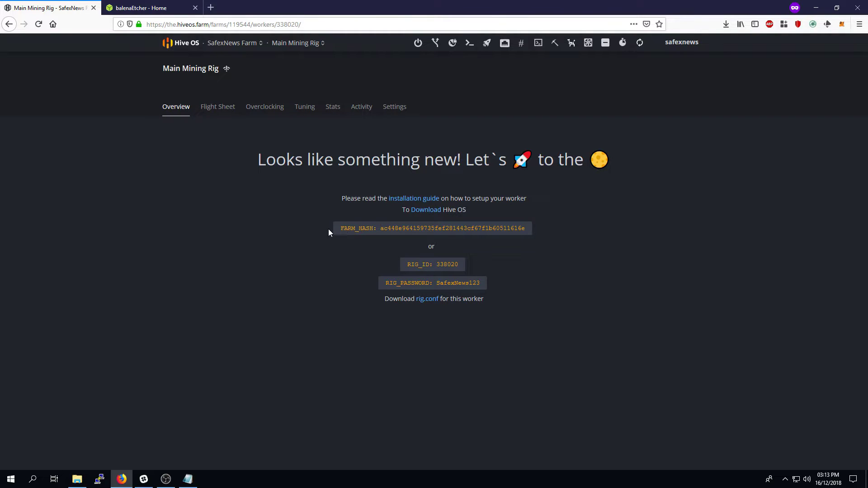
Copy the farm hash from the worker page and paste it after FARM_HASH= in Notepad
{"action": "left_click_drag", "start_coordinate": [382, 229], "coordinate": [526, 230]}
{"action": "key", "text": "ctrl+c"}
{"action": "right_click", "coordinate": [516, 230]}
{"action": "left_click", "coordinate": [531, 236]}
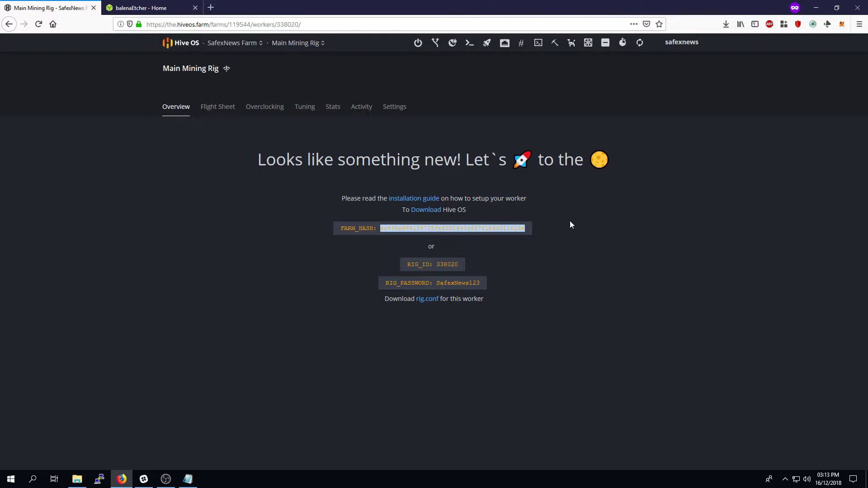
{"action": "left_click", "coordinate": [189, 479]}
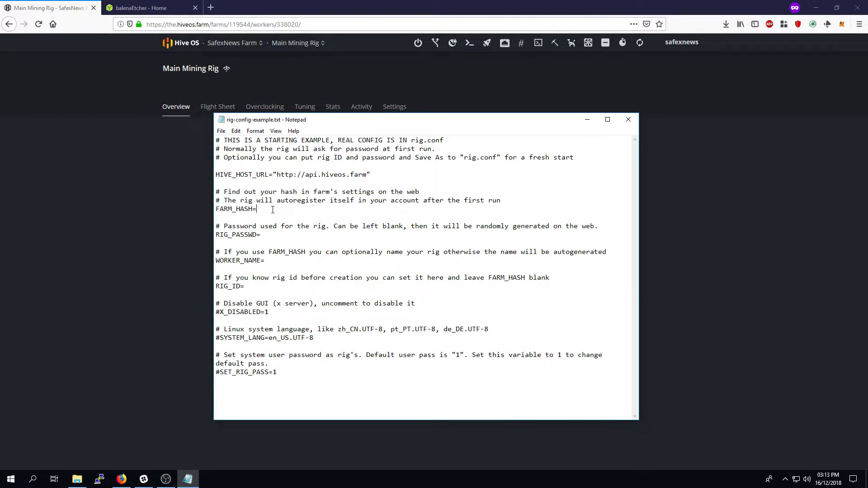
{"action": "key", "text": "ctrl+v"}
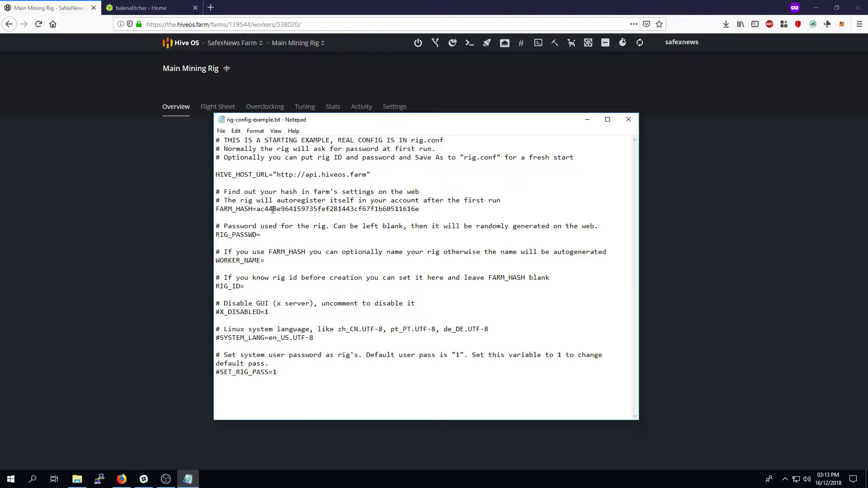
Compare the pasted FARM_HASH value in rig-config-example.txt against the rig page
{"action": "left_click", "coordinate": [115, 242]}
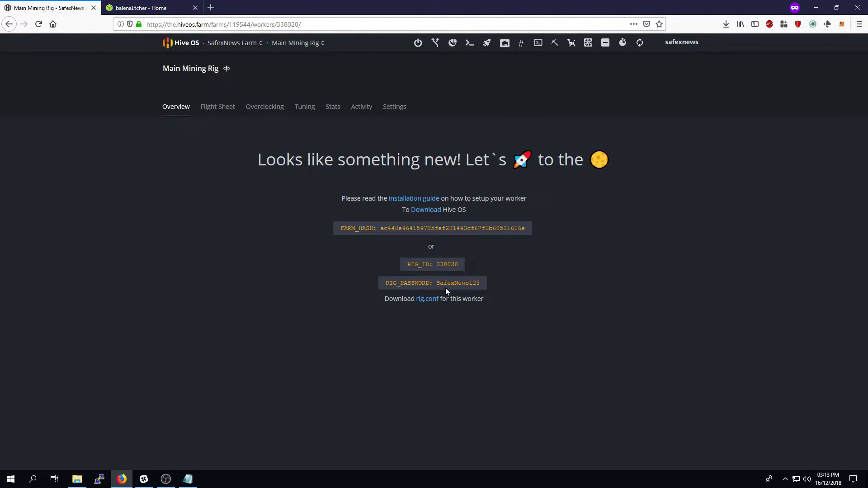
{"action": "key", "text": "alt+Tab"}
{"action": "left_click", "coordinate": [253, 288]}
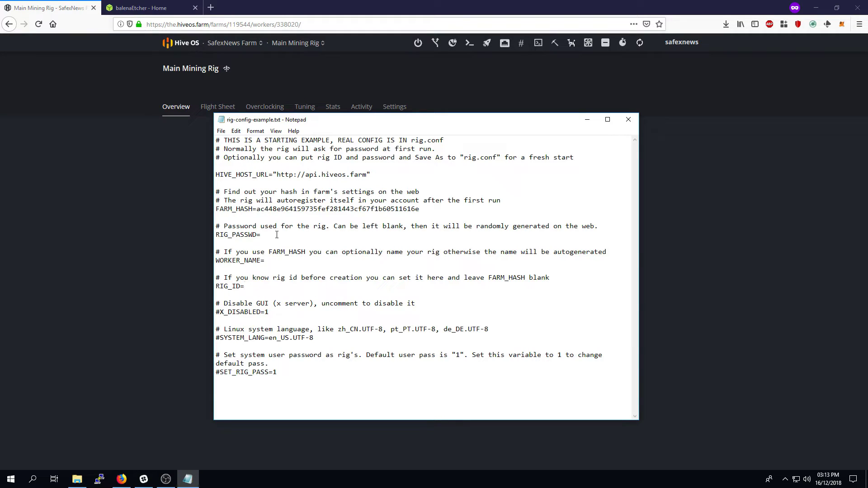
{"action": "left_click", "coordinate": [275, 265]}
{"action": "double_click", "coordinate": [260, 212]}
{"action": "left_click", "coordinate": [261, 211]}
{"action": "left_click", "coordinate": [119, 213]}
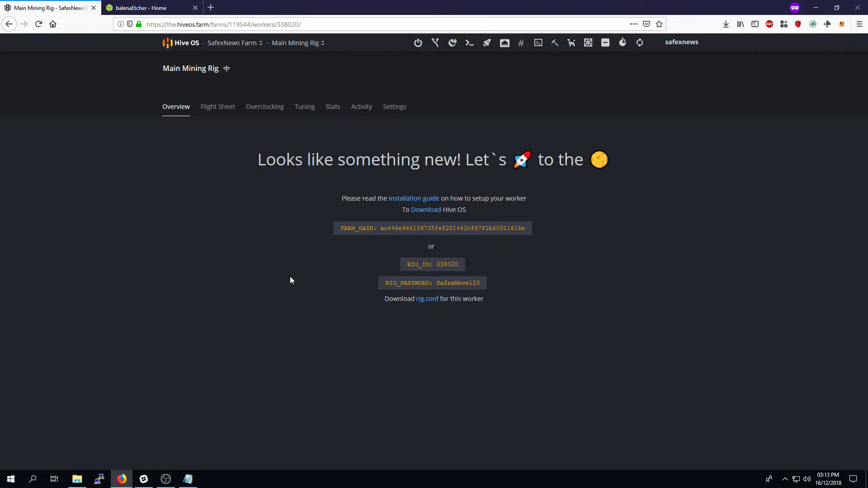
{"action": "key", "text": "alt+Tab"}
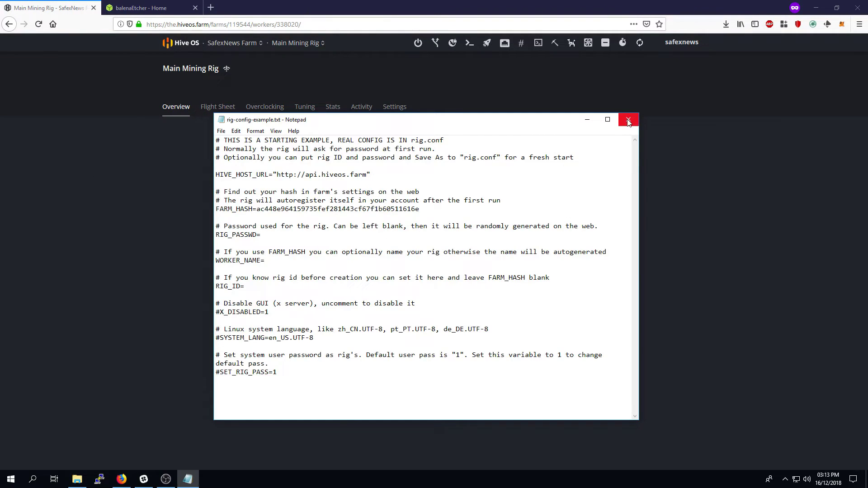
Close the edited config in Notepad, saving it, and bring the HIVE (D:) drive window forward
{"action": "left_click", "coordinate": [629, 120]}
{"action": "left_click", "coordinate": [77, 479]}
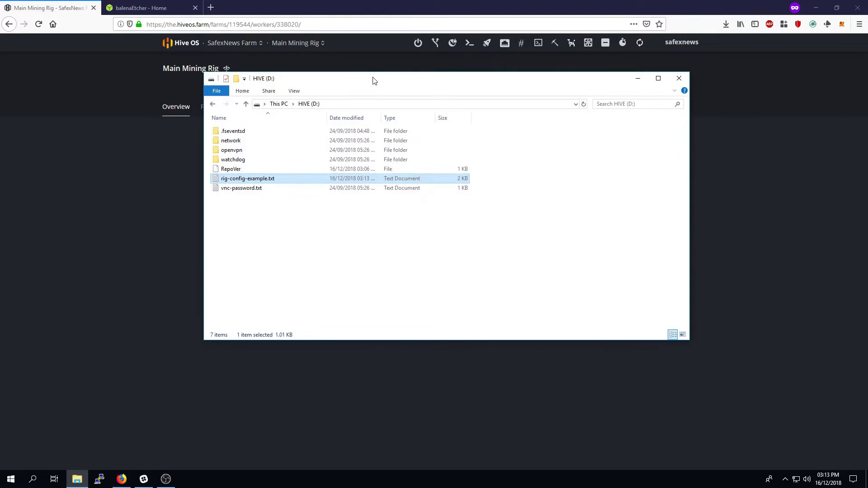
{"action": "left_click_drag", "start_coordinate": [373, 82], "coordinate": [467, 163]}
Rename rig-config-example.txt to rig.conf, accept the extension change, and close the drive window
{"action": "left_click", "coordinate": [398, 263]}
{"action": "type", "text": "rig.conf"}
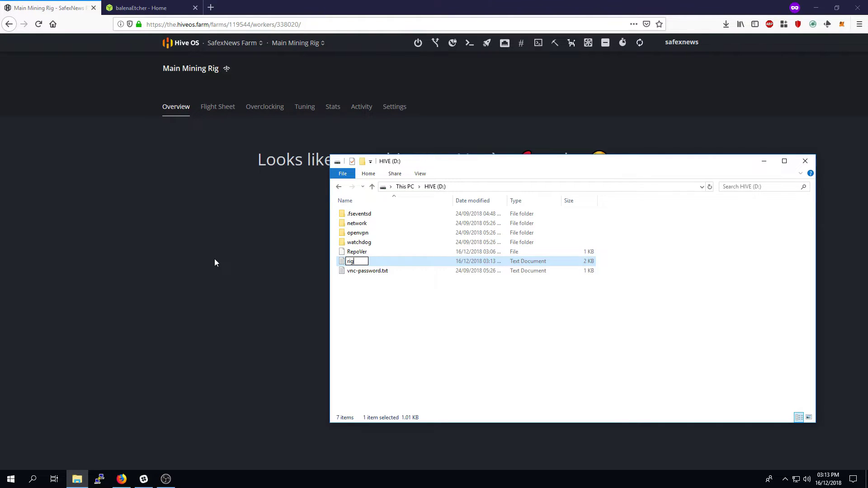
{"action": "left_click", "coordinate": [356, 323]}
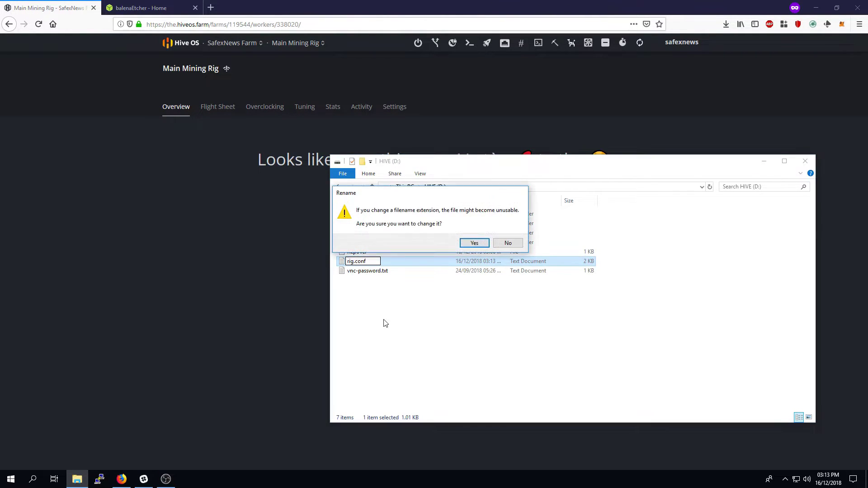
{"action": "left_click", "coordinate": [465, 244]}
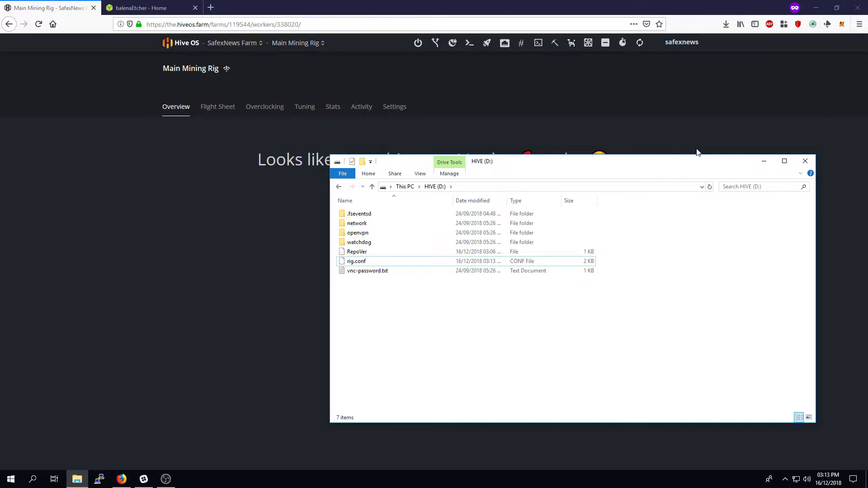
{"action": "left_click_drag", "start_coordinate": [690, 166], "coordinate": [528, 139]}
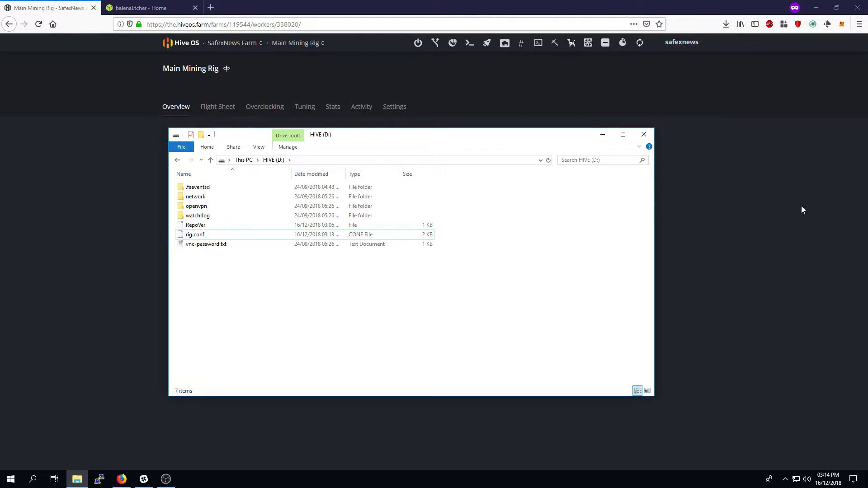
{"action": "left_click", "coordinate": [644, 136]}
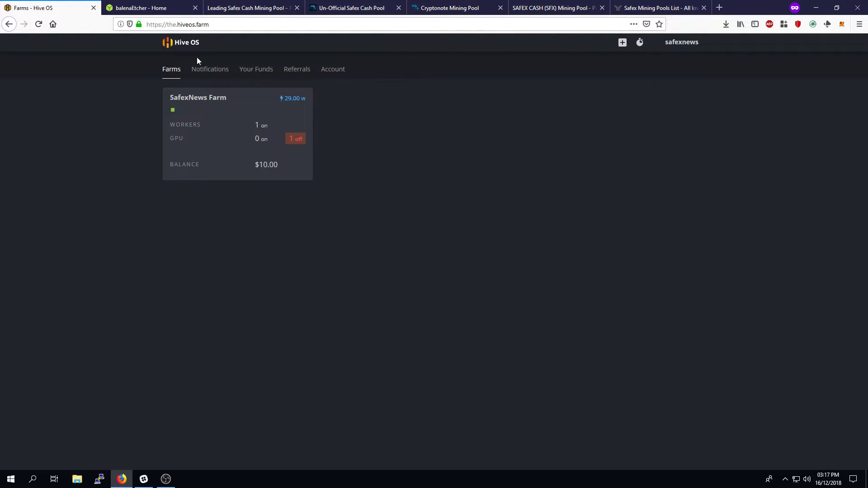
Reload the Hive OS farms overview and open SafexNews Farm's workers list
{"action": "left_click", "coordinate": [180, 45]}
{"action": "left_click", "coordinate": [226, 114]}
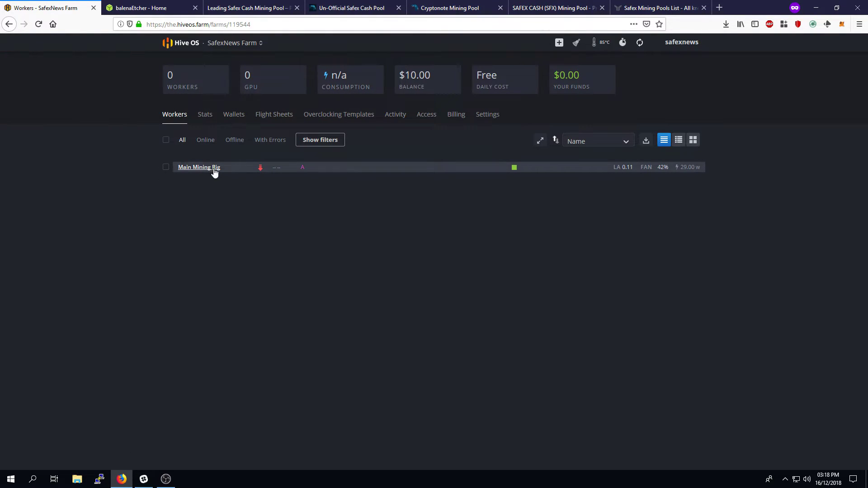
{"action": "mouse_move", "coordinate": [259, 170]}
Open Main Mining Rig's worker page to review its Radeon RX 570 and system details
{"action": "left_click", "coordinate": [203, 168]}
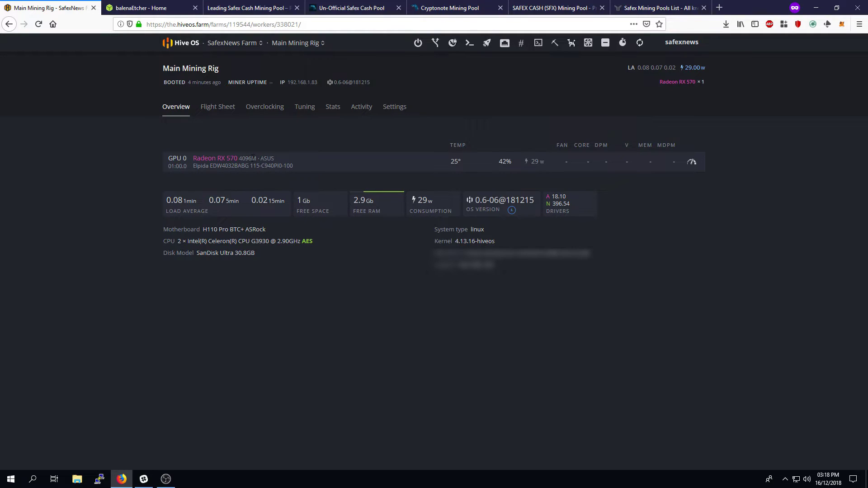
{"action": "left_click_drag", "start_coordinate": [267, 158], "coordinate": [306, 164]}
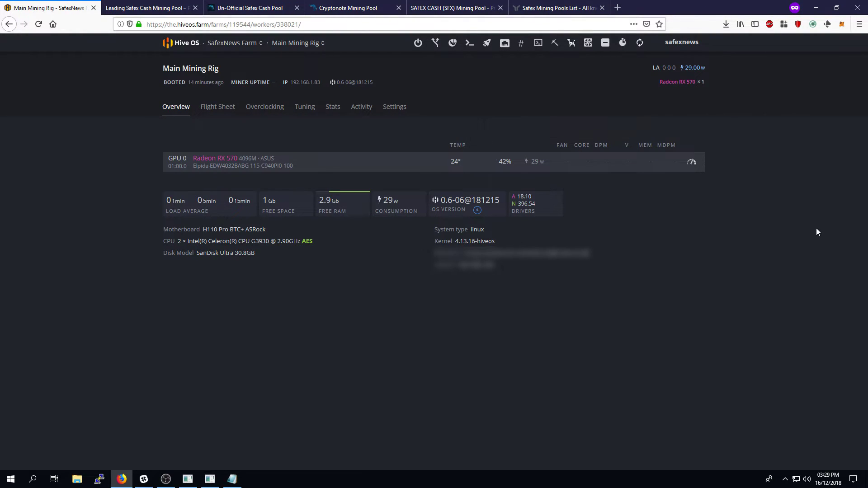
Go to SafexNews Farm's Wallets page and start adding a new wallet
{"action": "mouse_move", "coordinate": [232, 43]}
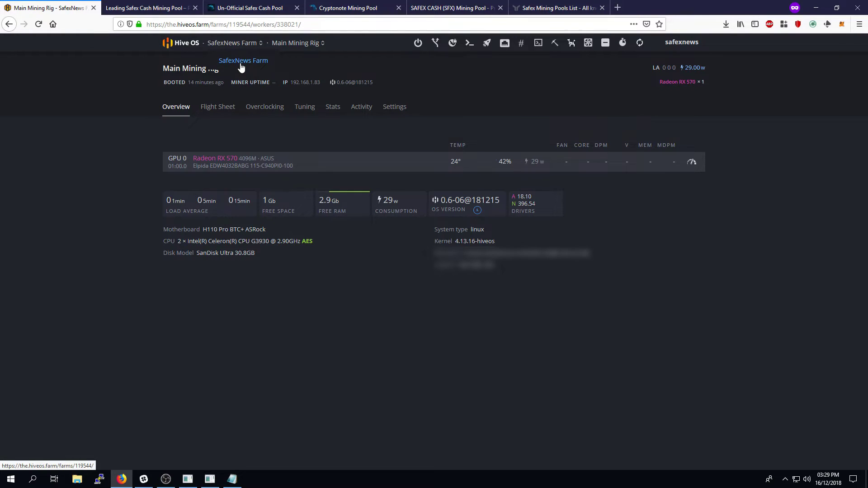
{"action": "left_click", "coordinate": [241, 65]}
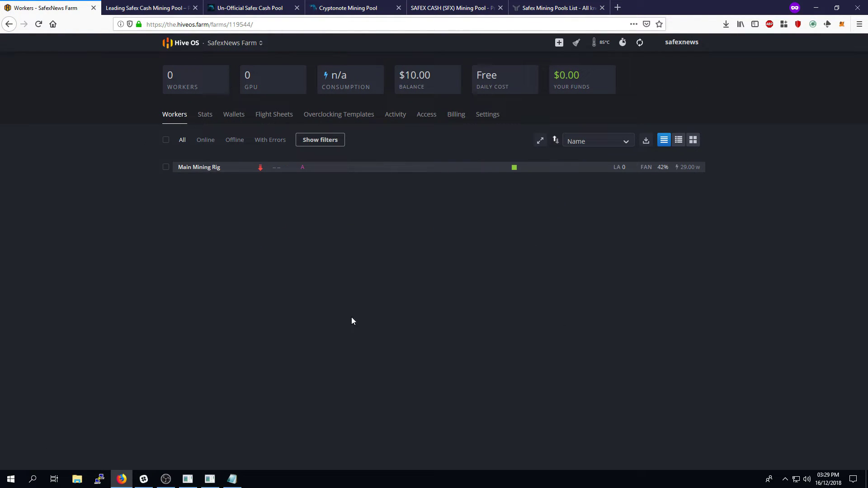
{"action": "left_click", "coordinate": [235, 121]}
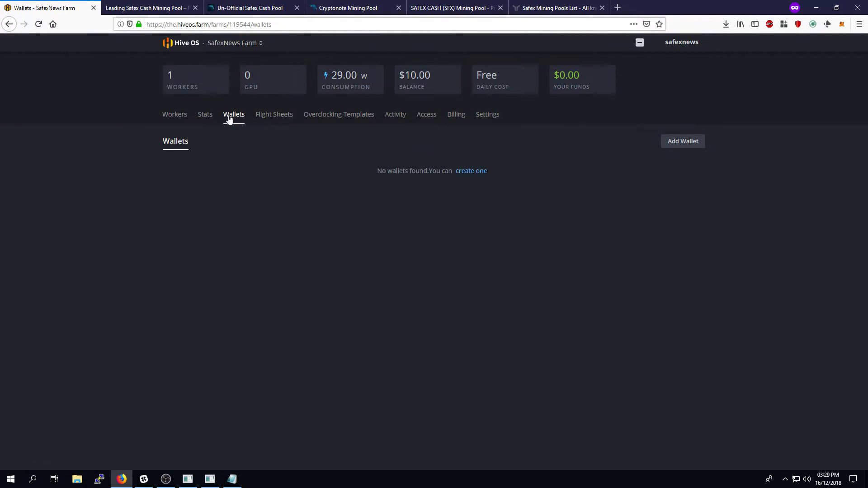
{"action": "left_click", "coordinate": [698, 145]}
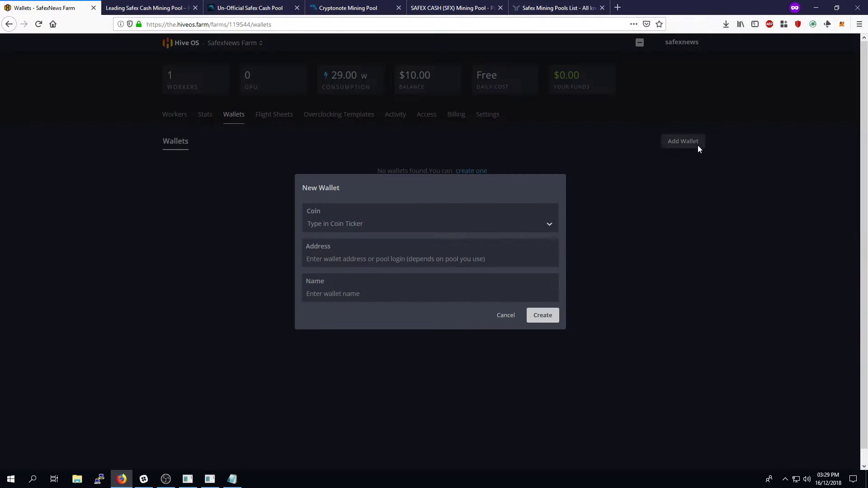
Create a SafexCash wallet named 'Safex Cash Main Wallet' with the pasted address
{"action": "left_click", "coordinate": [398, 232]}
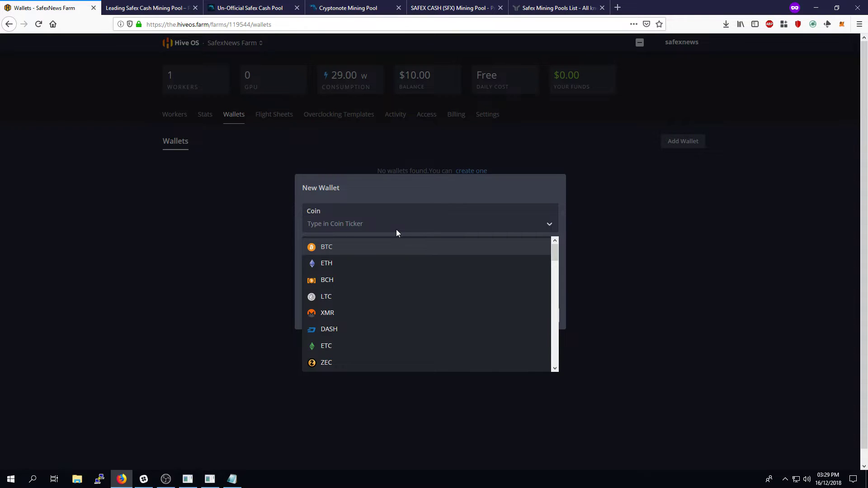
{"action": "type", "text": "Safex"}
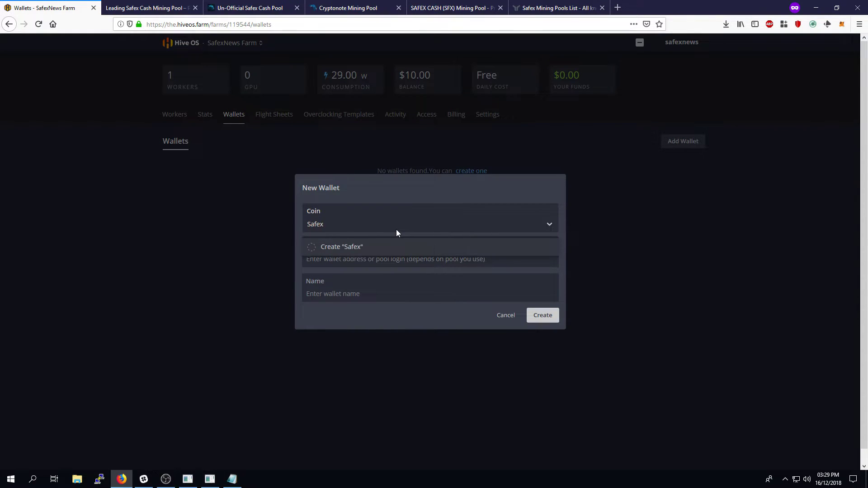
{"action": "type", "text": "Cash"}
{"action": "left_click", "coordinate": [340, 247]}
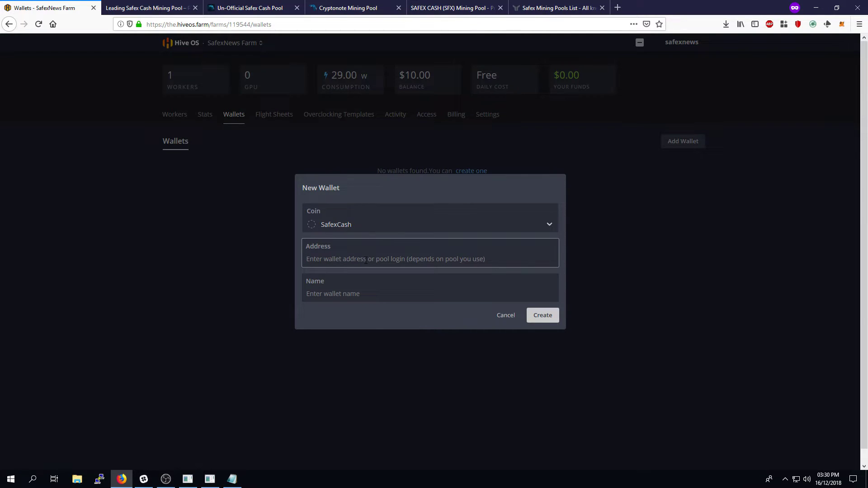
{"action": "key", "text": "ctrl+v"}
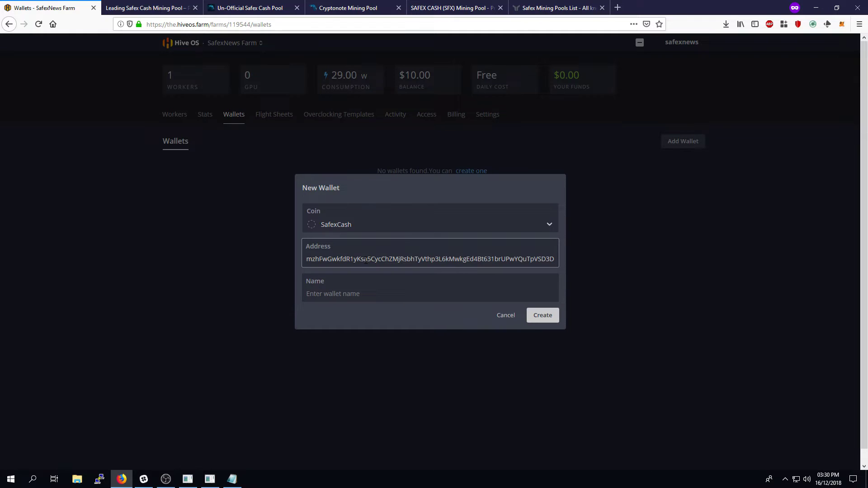
{"action": "key", "text": "Tab"}
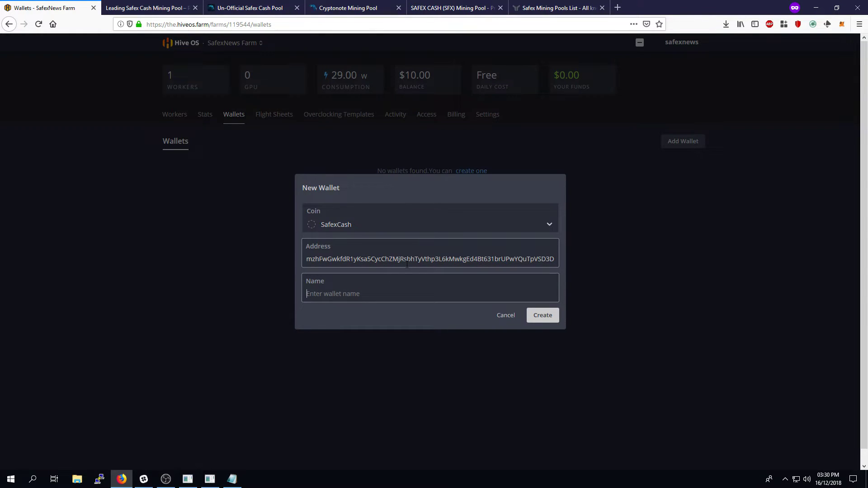
{"action": "type", "text": "Safex Cash Main Wallet"}
{"action": "left_click", "coordinate": [541, 316]}
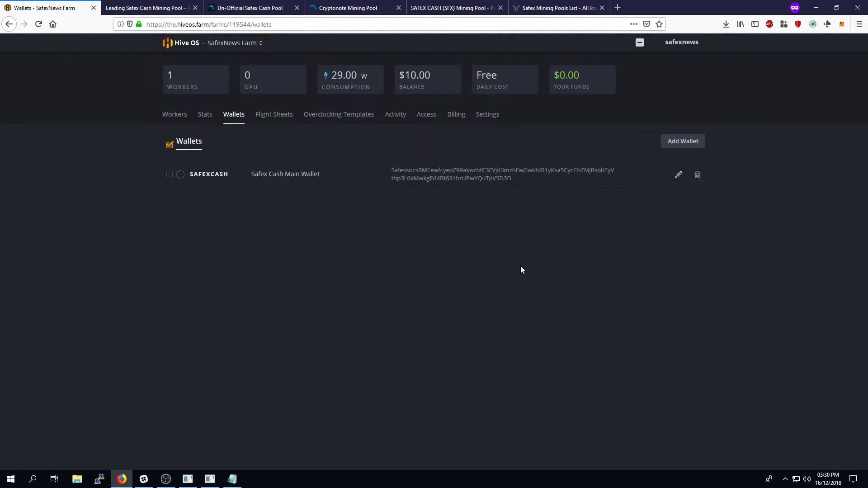
Start a flight sheet with coin SafexCash, Safex Cash Main Wallet and pool 'Configure in miner'
{"action": "left_click", "coordinate": [274, 118]}
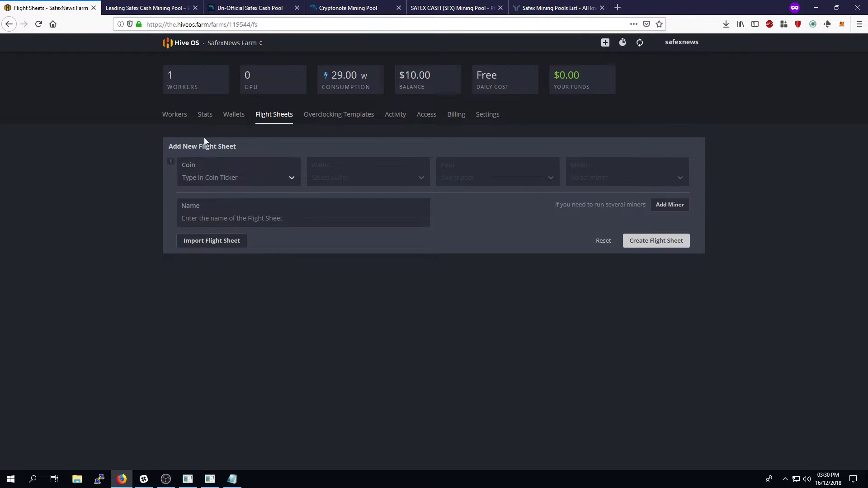
{"action": "left_click", "coordinate": [274, 118]}
{"action": "left_click", "coordinate": [214, 177]}
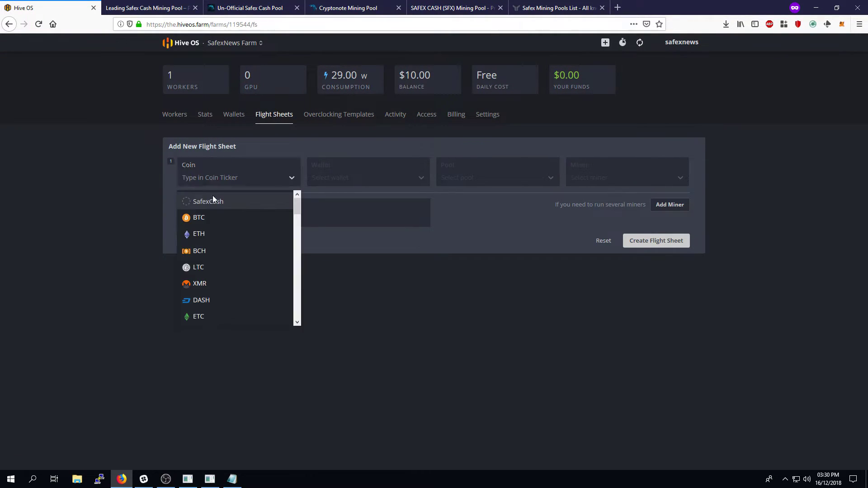
{"action": "left_click", "coordinate": [210, 201]}
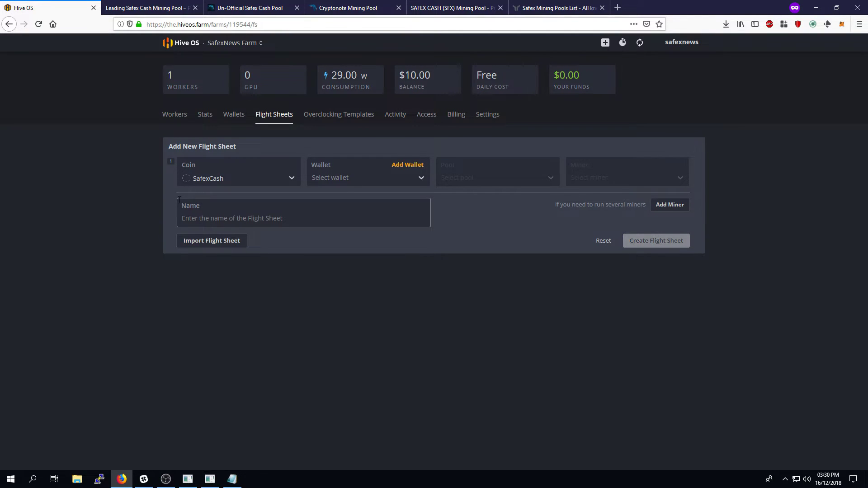
{"action": "left_click", "coordinate": [352, 178]}
{"action": "left_click", "coordinate": [344, 200]}
{"action": "left_click", "coordinate": [500, 177]}
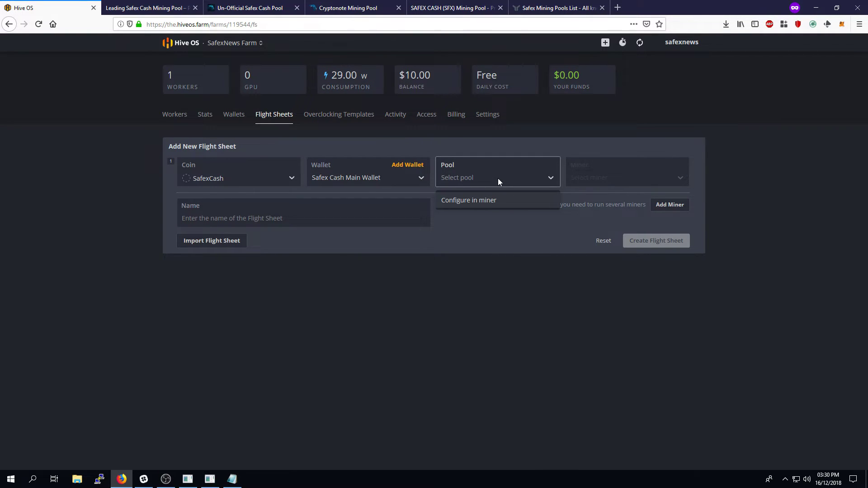
{"action": "left_click", "coordinate": [481, 202]}
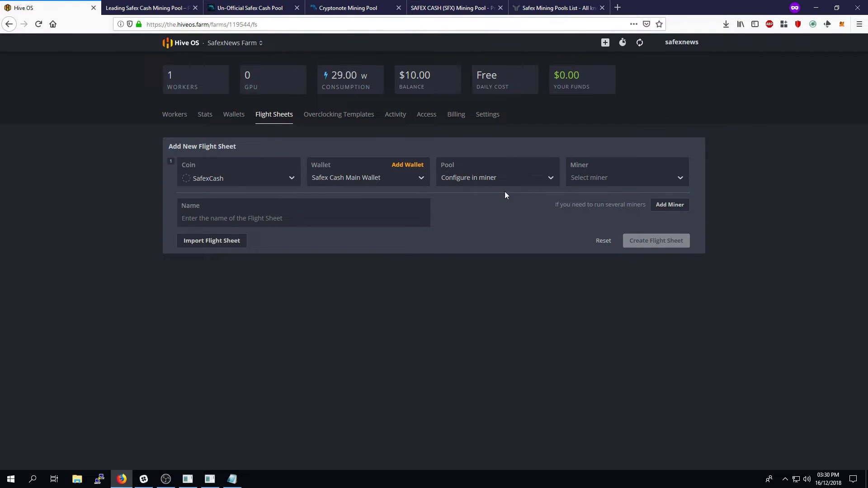
Choose xmr-stak as the flight sheet's miner and bring up its miner configuration
{"action": "left_click", "coordinate": [622, 181]}
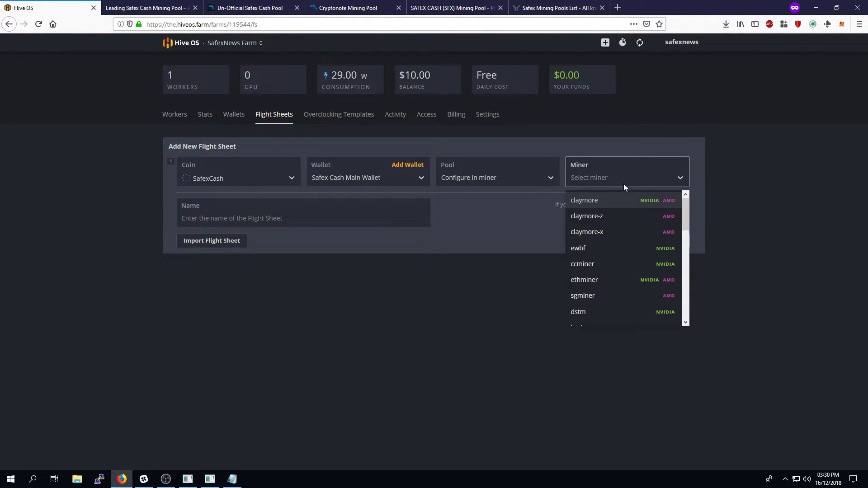
{"action": "left_click_drag", "start_coordinate": [685, 219], "coordinate": [684, 254]}
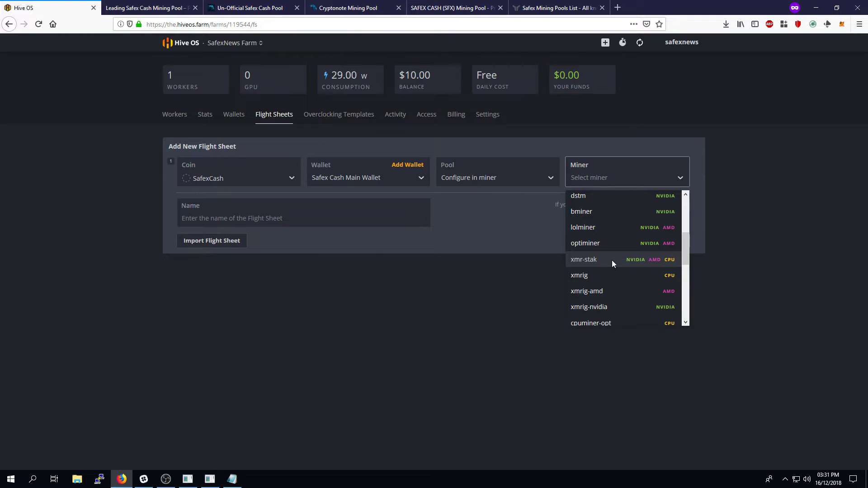
{"action": "left_click", "coordinate": [611, 259]}
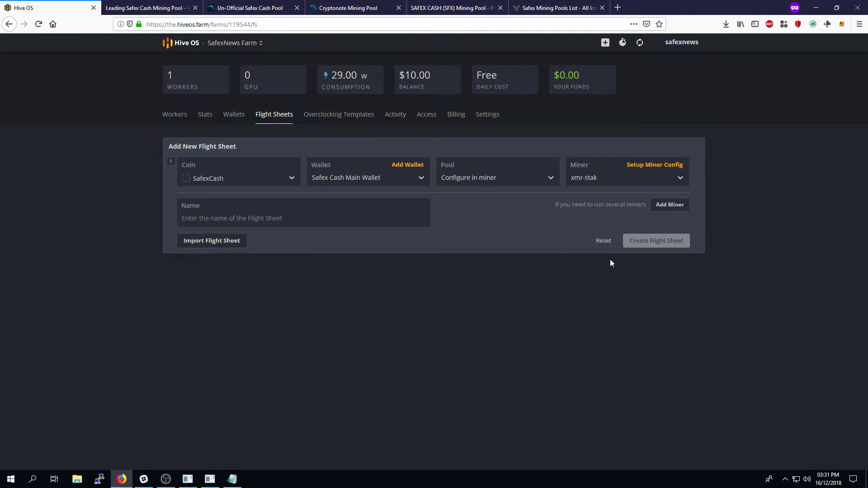
{"action": "left_click", "coordinate": [642, 168]}
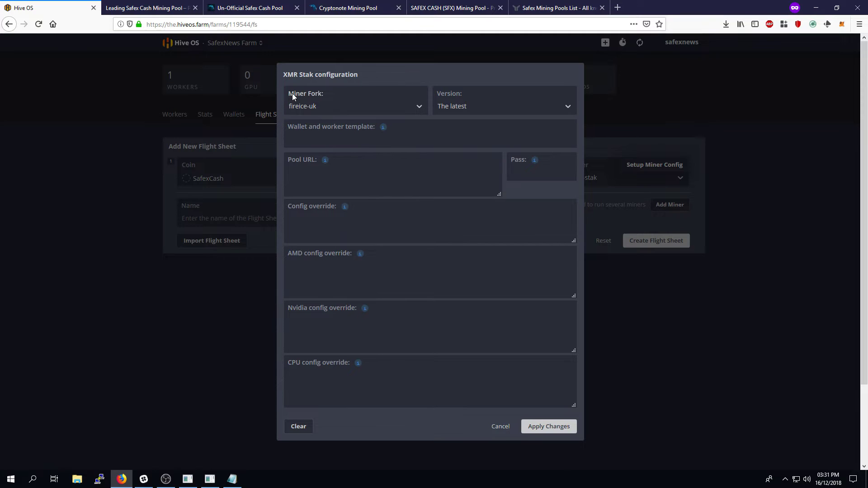
Set the XMR Stak wallet and worker template to %WAL%.%WORKER_NAME%
{"action": "left_click", "coordinate": [356, 142]}
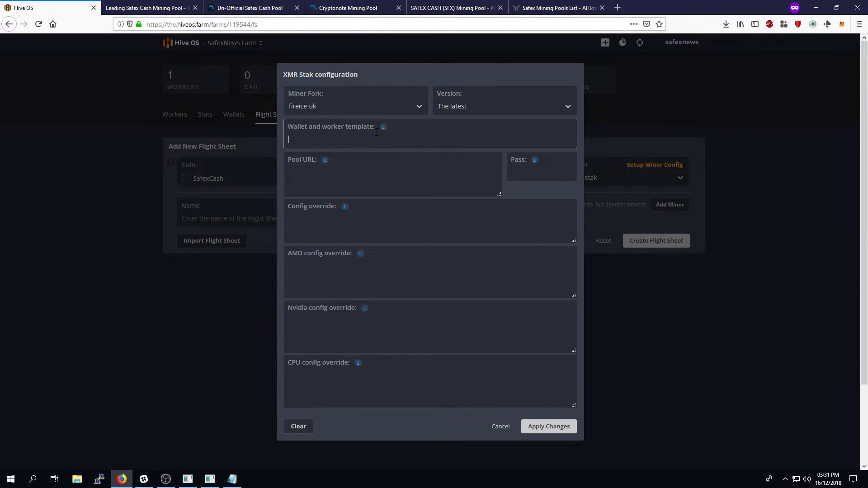
{"action": "mouse_move", "coordinate": [382, 129]}
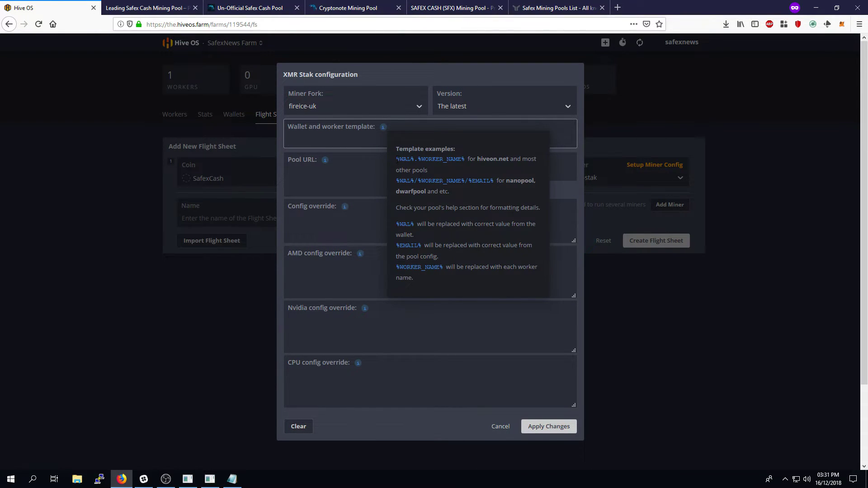
{"action": "left_click_drag", "start_coordinate": [397, 159], "coordinate": [465, 160]}
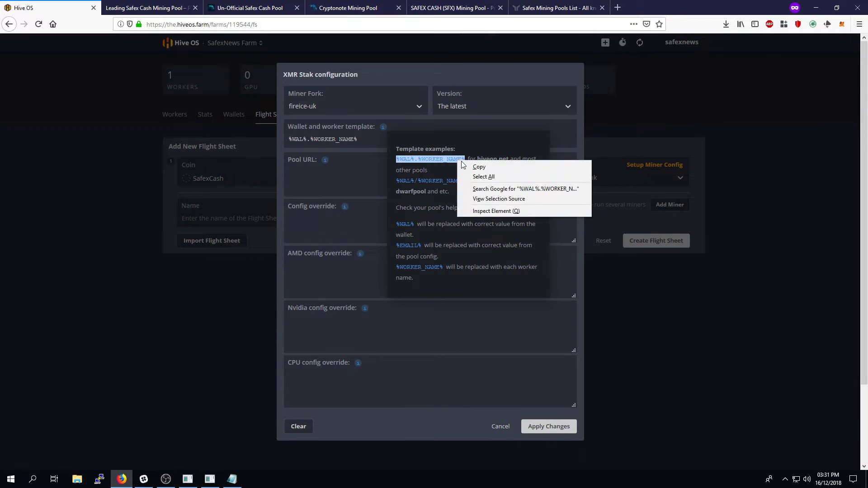
{"action": "key", "text": "ctrl+c"}
{"action": "key", "text": "ctrl+v"}
{"action": "right_click", "coordinate": [466, 163]}
{"action": "left_click", "coordinate": [465, 167]}
{"action": "mouse_move", "coordinate": [384, 129]}
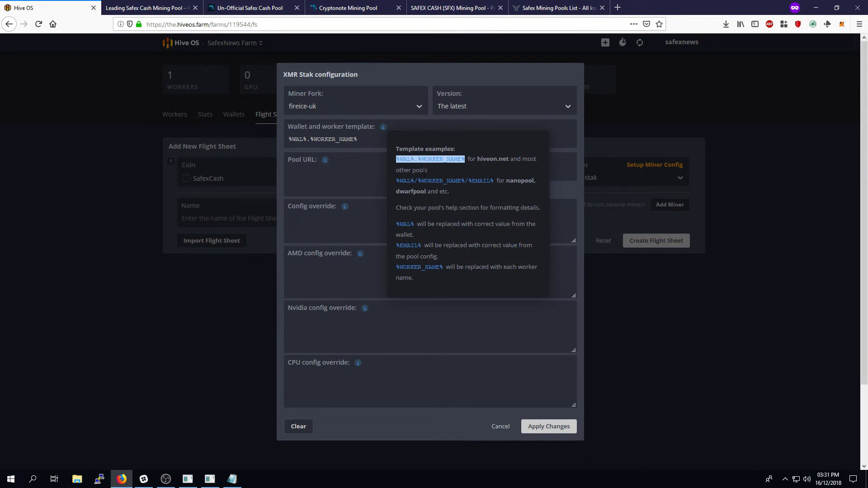
{"action": "key", "text": "ctrl+v"}
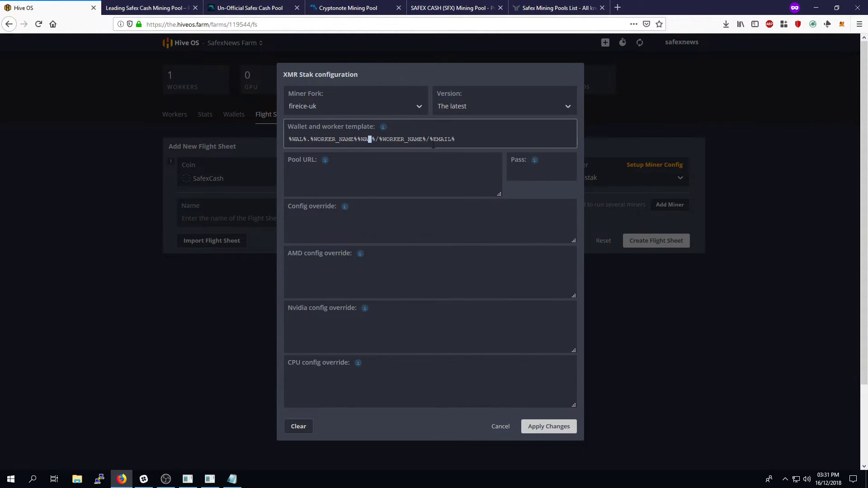
{"action": "triple_click", "coordinate": [479, 143]}
{"action": "key", "text": "Delete"}
{"action": "mouse_move", "coordinate": [383, 129]}
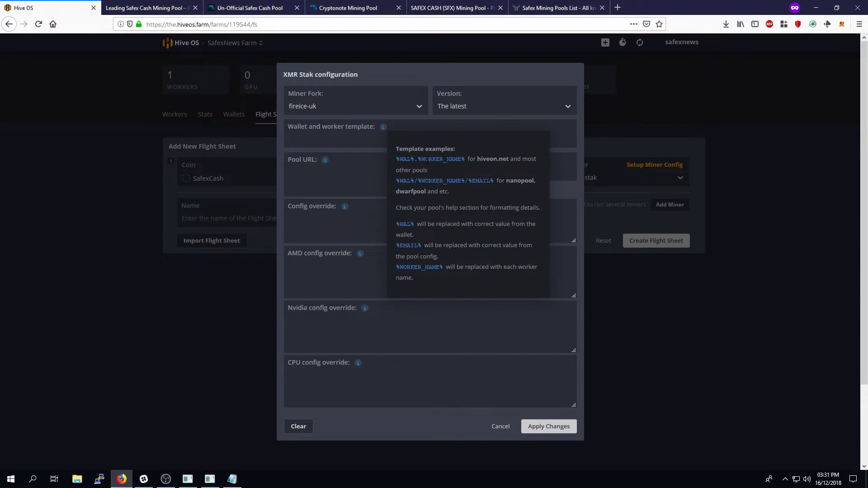
{"action": "left_click", "coordinate": [429, 159]}
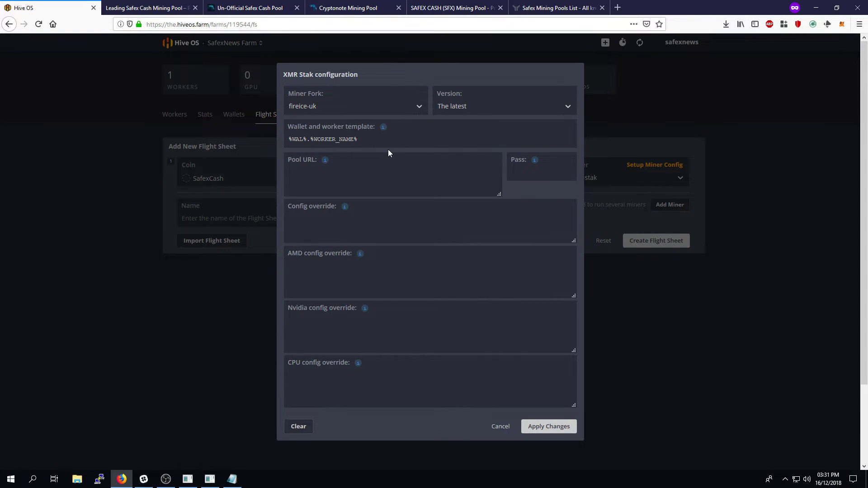
Move to the Pool URL field and switch to the SAFEX Mining Pool dashboard tab
{"action": "left_click", "coordinate": [290, 140]}
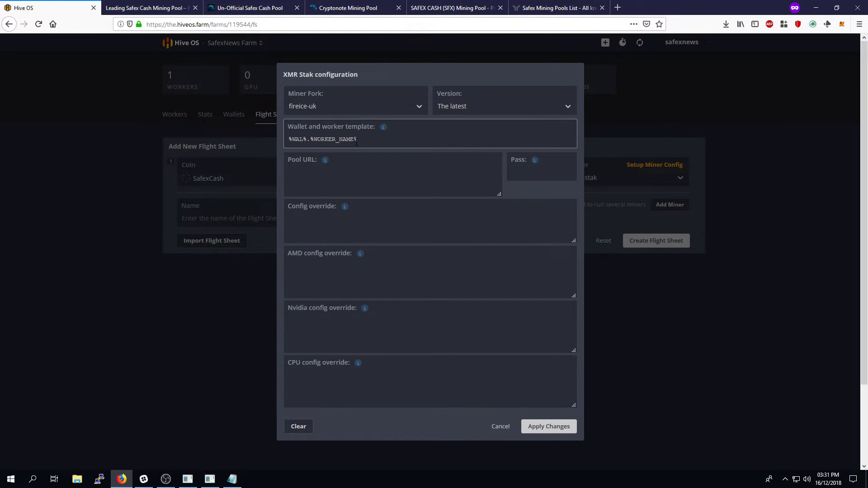
{"action": "left_click", "coordinate": [485, 174]}
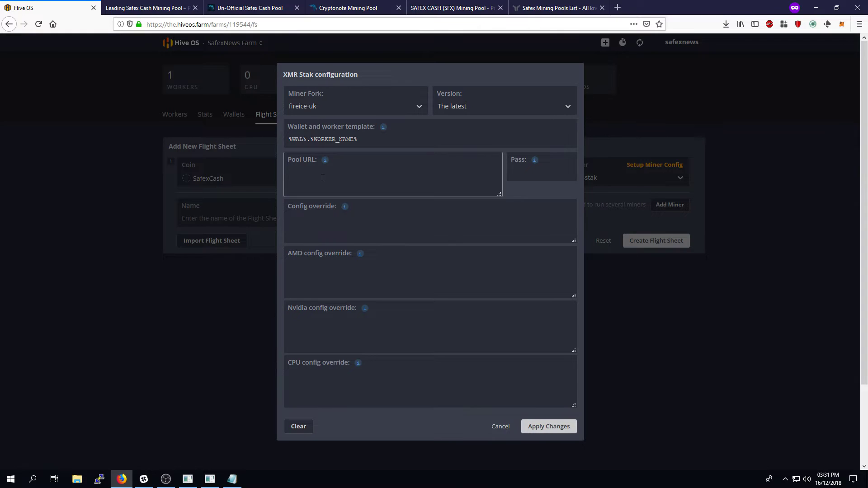
{"action": "left_click", "coordinate": [158, 13]}
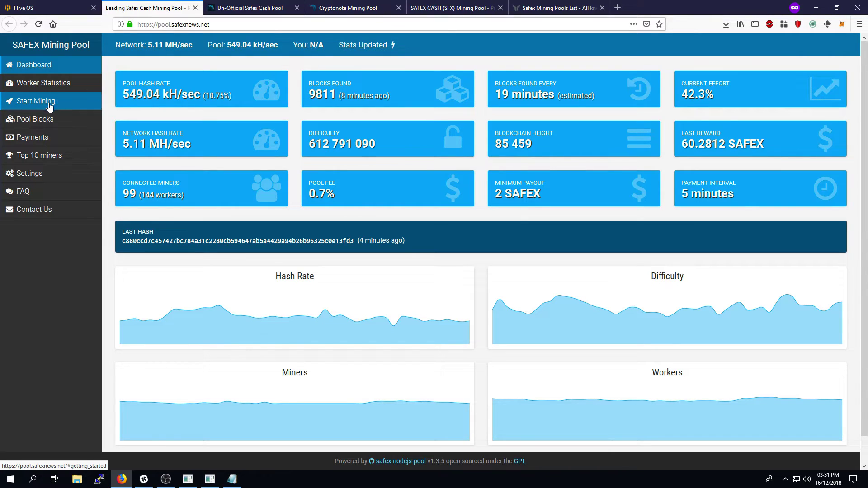
On the pool's Start Mining page, expand the sample XMR Stak configuration for pool.safexnews.net
{"action": "left_click", "coordinate": [19, 105]}
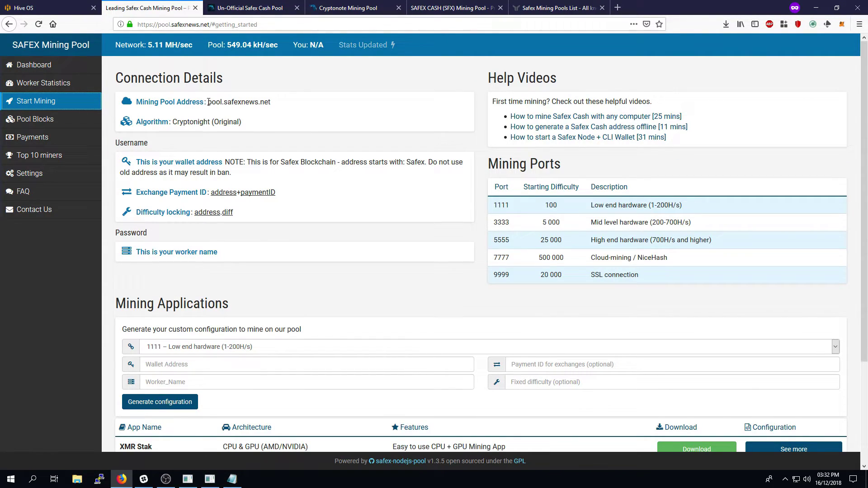
{"action": "left_click_drag", "start_coordinate": [208, 102], "coordinate": [272, 104]}
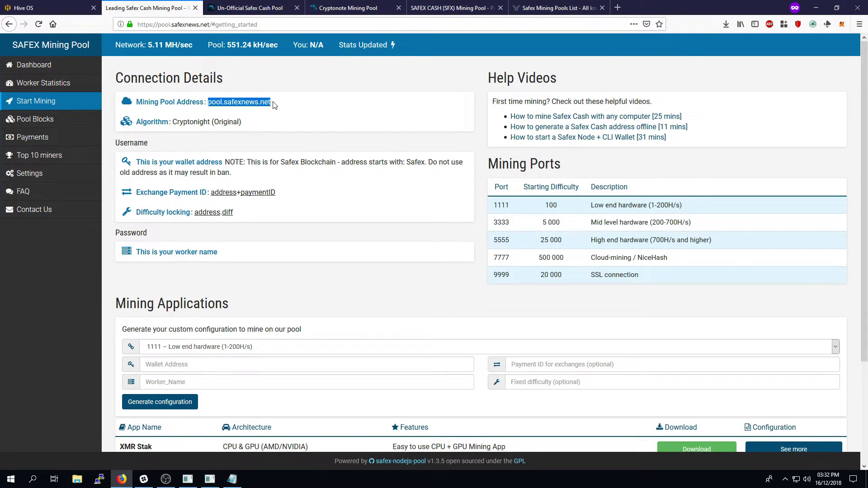
{"action": "scroll", "coordinate": [403, 258], "scroll_direction": "down", "scroll_amount": 3}
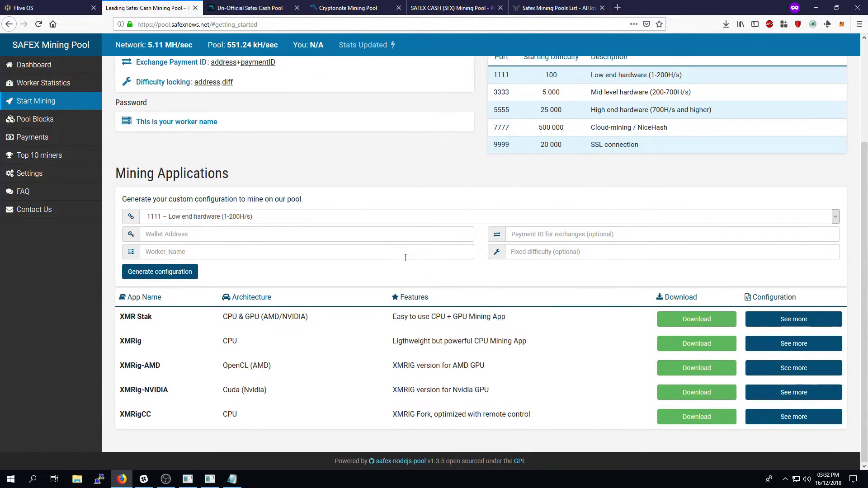
{"action": "left_click", "coordinate": [781, 326]}
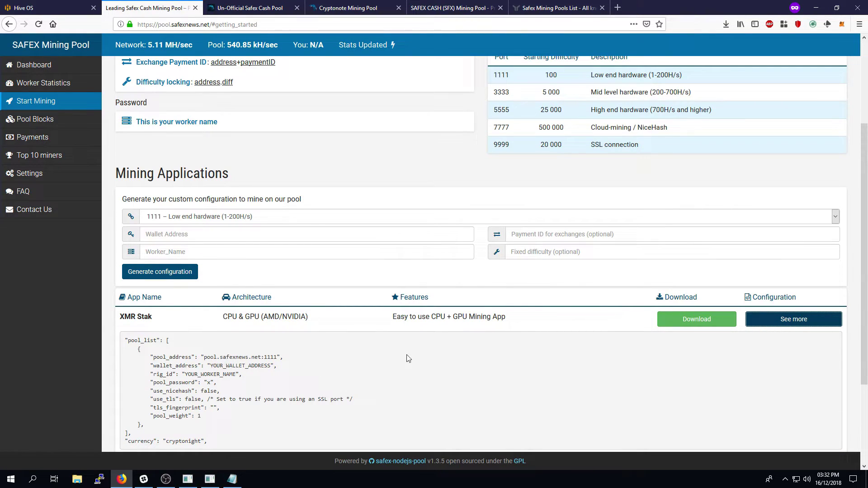
{"action": "scroll", "coordinate": [394, 343], "scroll_direction": "up", "scroll_amount": 2}
{"action": "scroll", "coordinate": [407, 349], "scroll_direction": "down", "scroll_amount": 3}
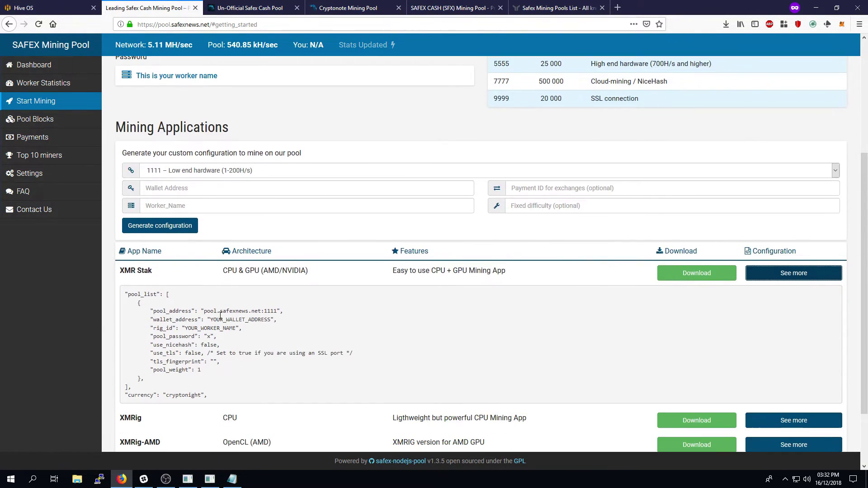
{"action": "left_click_drag", "start_coordinate": [204, 311], "coordinate": [278, 311]}
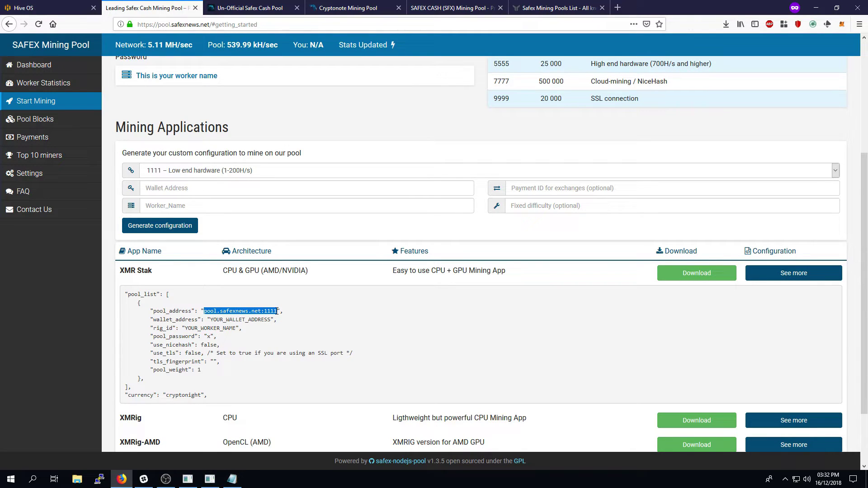
{"action": "scroll", "coordinate": [289, 316], "scroll_direction": "up", "scroll_amount": 3}
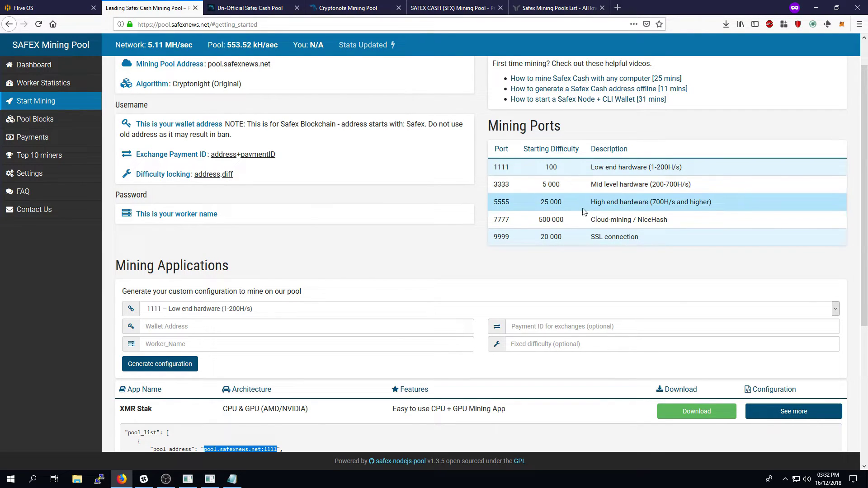
{"action": "left_click", "coordinate": [506, 185]}
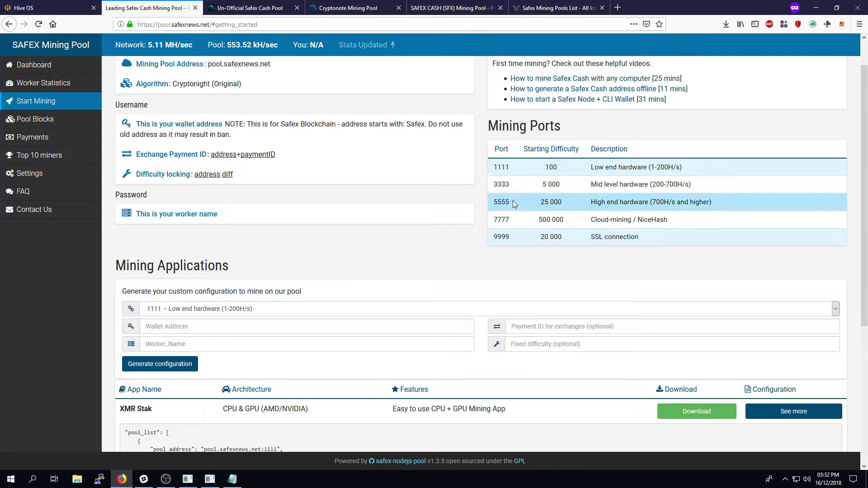
Copy the high-end port 5555 and switch to the CNPools Safex pool tab
{"action": "double_click", "coordinate": [501, 202]}
{"action": "right_click", "coordinate": [498, 204]}
{"action": "left_click", "coordinate": [507, 211]}
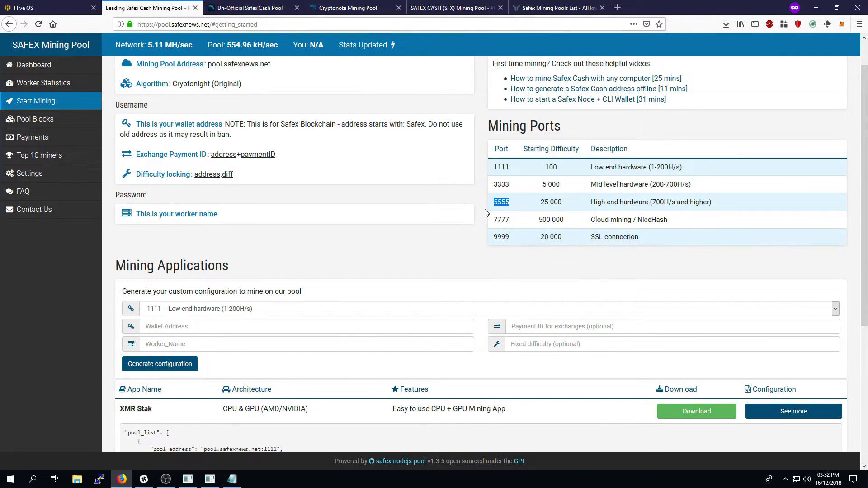
{"action": "scroll", "coordinate": [479, 219], "scroll_direction": "up", "scroll_amount": 2}
{"action": "left_click", "coordinate": [255, 8]}
Set the XMR Stak Pool URL to pool.safexnews.net:5555 and fill in the pool password
{"action": "left_click", "coordinate": [131, 6]}
{"action": "left_click", "coordinate": [36, 7]}
{"action": "type", "text": "pool.safexnews"}
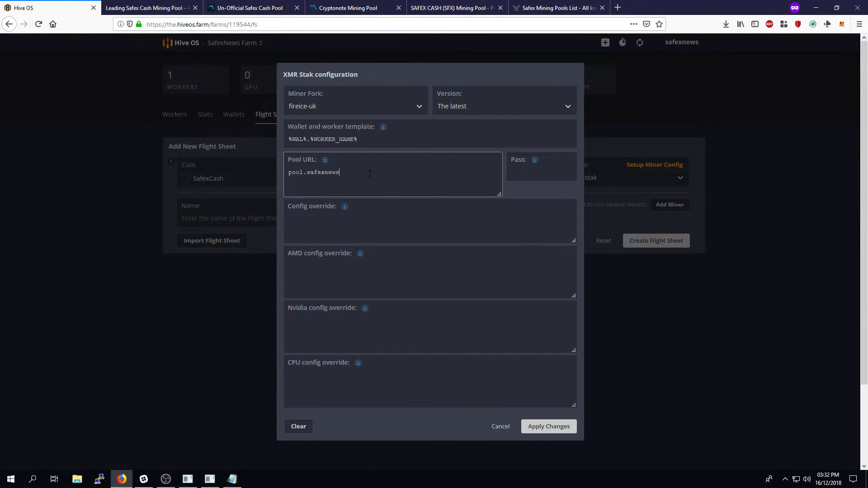
{"action": "type", "text": ".net:5555"}
{"action": "left_click", "coordinate": [539, 168]}
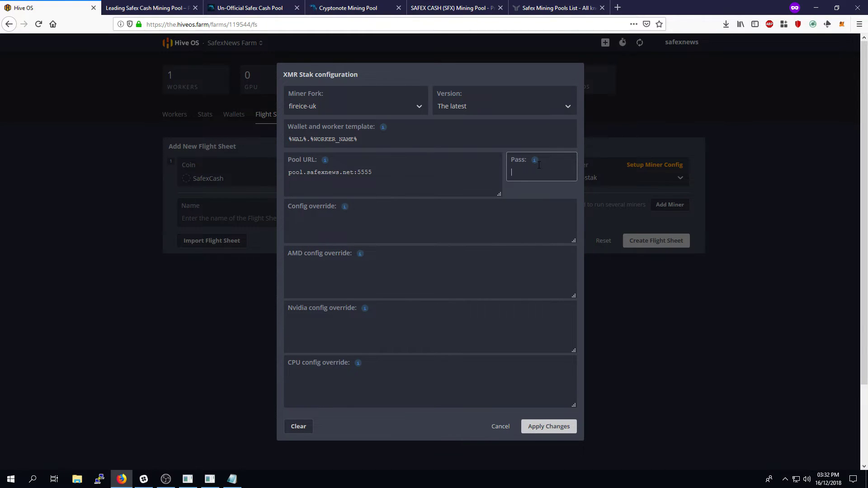
{"action": "left_click", "coordinate": [416, 178]}
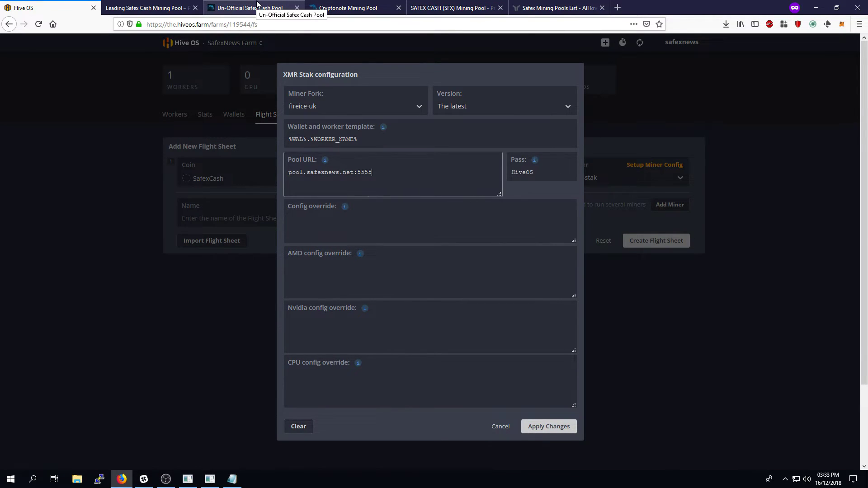
{"action": "key", "text": "ctrl+Tab"}
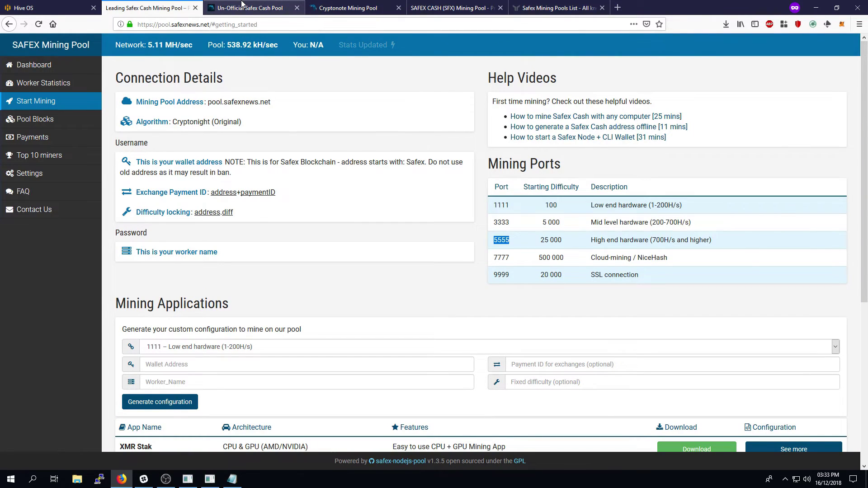
{"action": "left_click", "coordinate": [243, 4]}
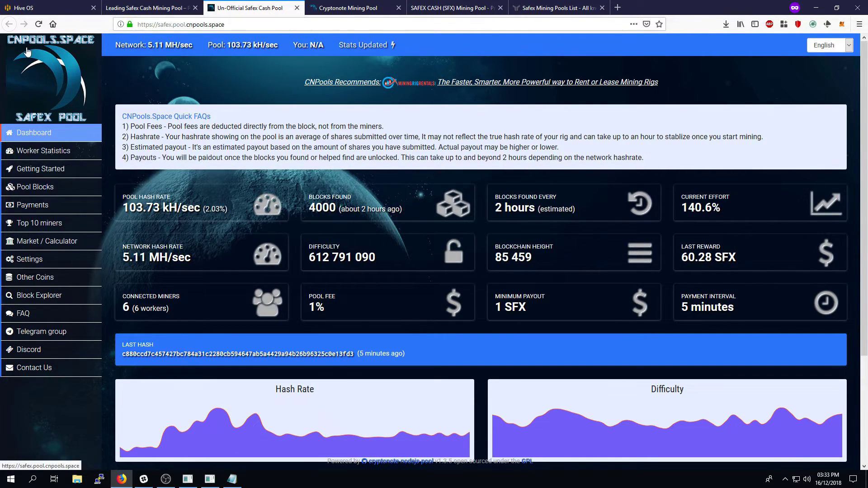
{"action": "left_click", "coordinate": [366, 8]}
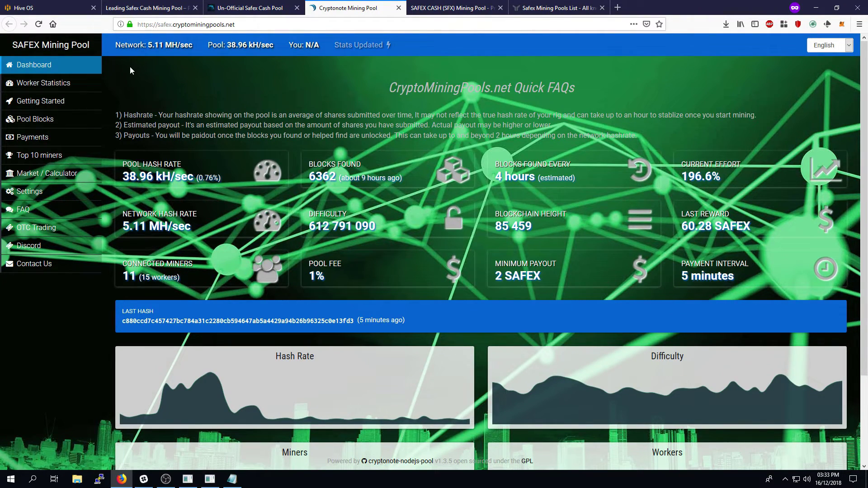
{"action": "left_click", "coordinate": [454, 3]}
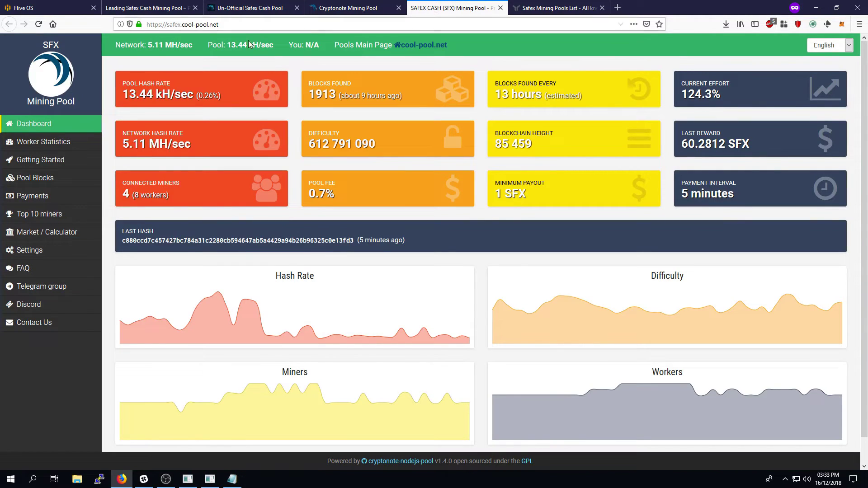
{"action": "left_click", "coordinate": [347, 4]}
{"action": "left_click", "coordinate": [243, 4]}
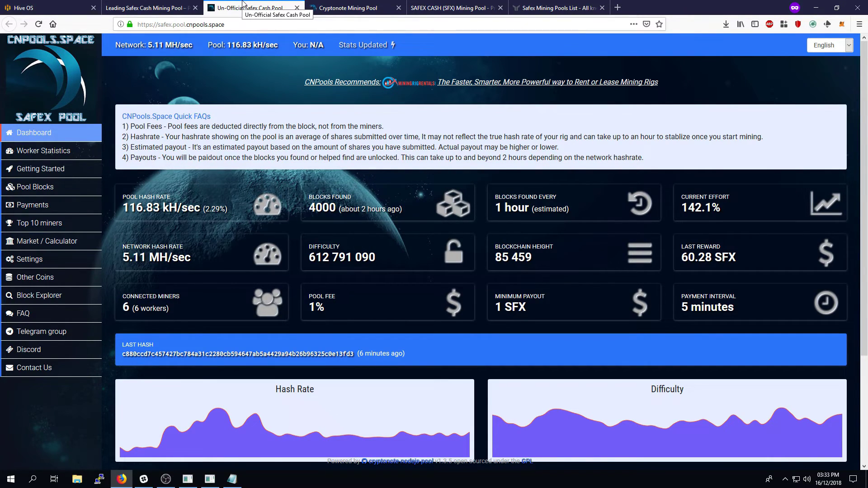
{"action": "left_click", "coordinate": [340, 6]}
{"action": "key", "text": "ctrl+Tab"}
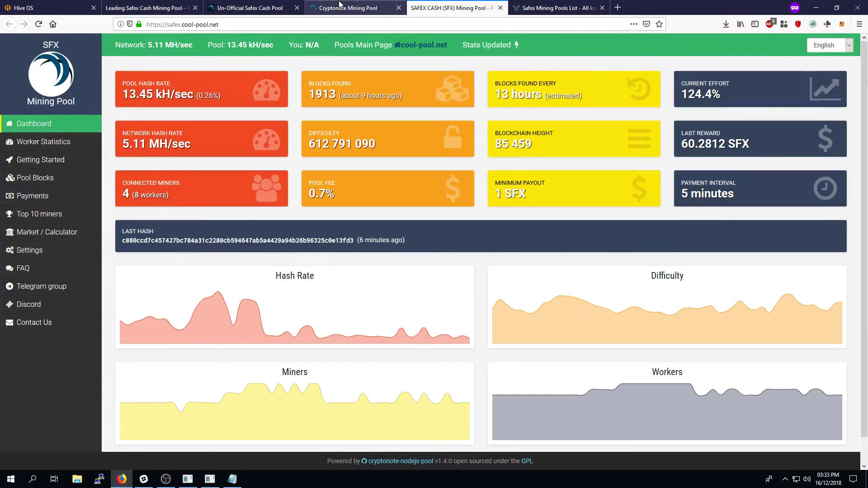
{"action": "left_click", "coordinate": [340, 6]}
{"action": "left_click", "coordinate": [271, 5]}
{"action": "left_click", "coordinate": [529, 5]}
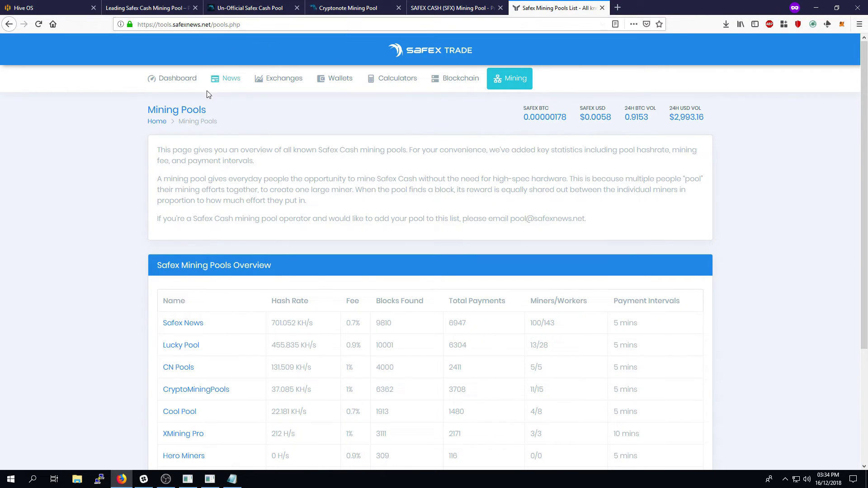
{"action": "scroll", "coordinate": [108, 256], "scroll_direction": "down", "scroll_amount": 3}
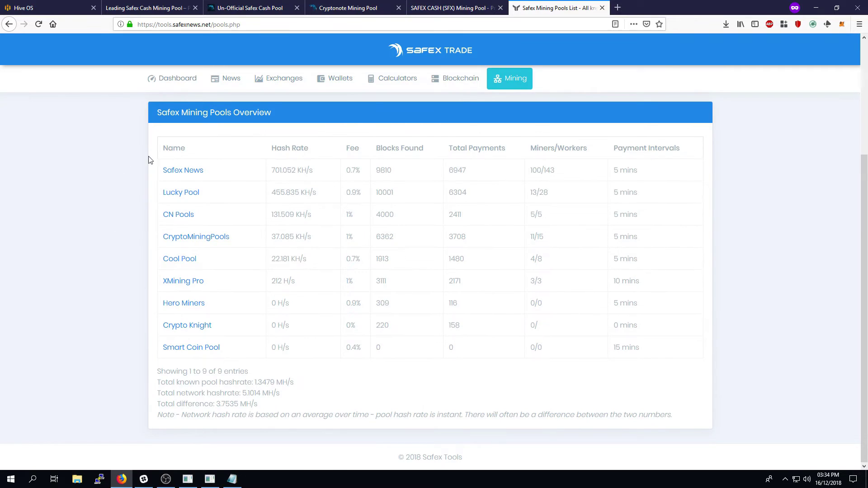
{"action": "middle_click", "coordinate": [115, 200]}
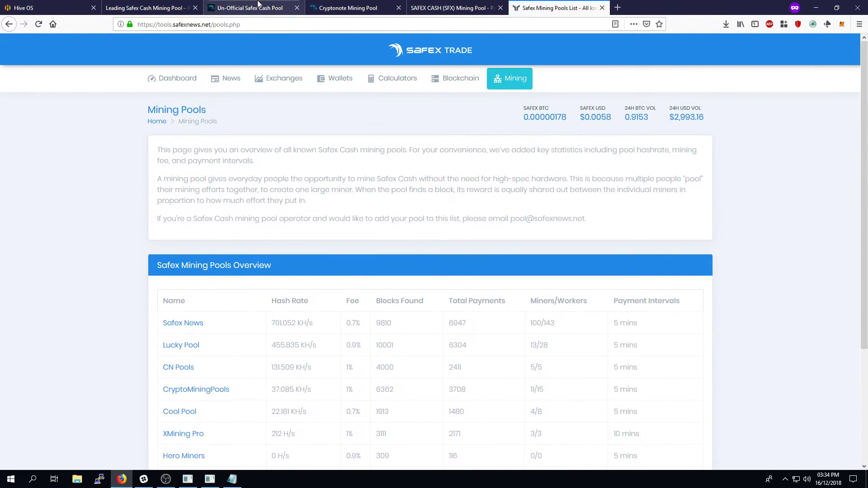
{"action": "left_click", "coordinate": [227, 5]}
{"action": "left_click", "coordinate": [344, 5]}
{"action": "left_click", "coordinate": [420, 5]}
{"action": "left_click", "coordinate": [386, 5]}
{"action": "left_click", "coordinate": [256, 6]}
{"action": "left_click", "coordinate": [349, 6]}
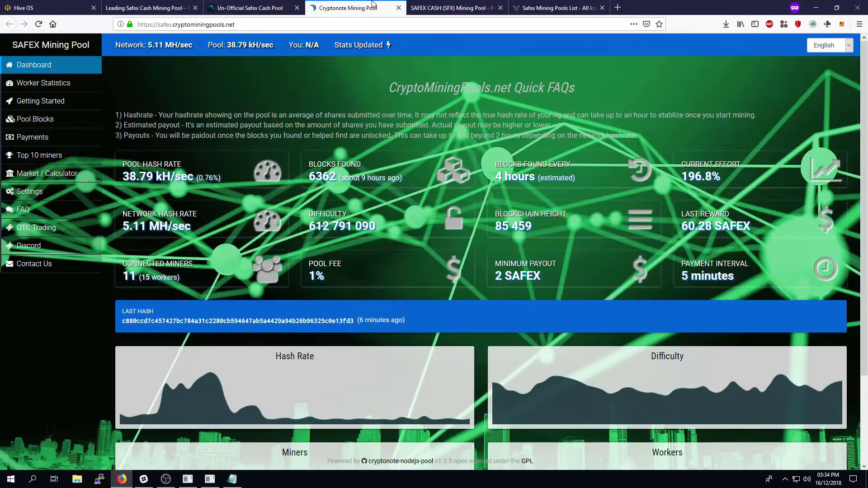
{"action": "left_click", "coordinate": [452, 6]}
{"action": "left_click", "coordinate": [348, 6]}
{"action": "left_click", "coordinate": [452, 6]}
{"action": "left_click", "coordinate": [253, 6]}
{"action": "left_click", "coordinate": [149, 6]}
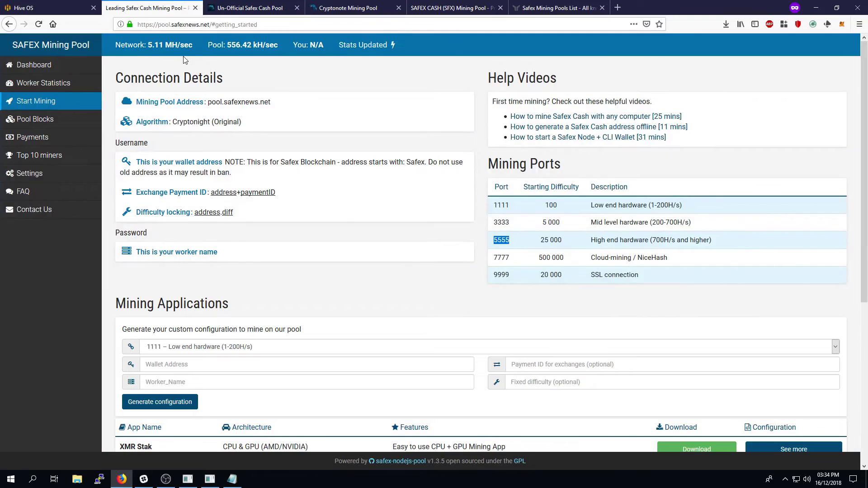
Return to Hive OS's XMR Stak configuration and place the cursor in Config override
{"action": "left_click", "coordinate": [50, 8]}
{"action": "left_click", "coordinate": [435, 231]}
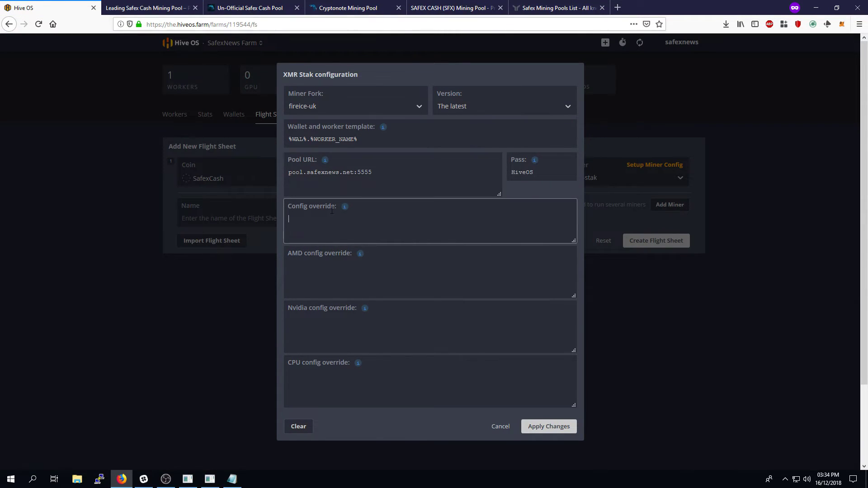
{"action": "mouse_move", "coordinate": [360, 253]}
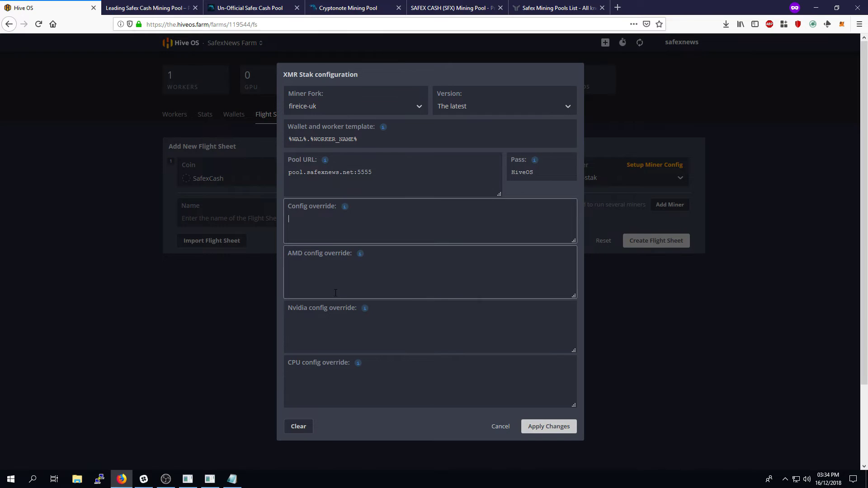
{"action": "mouse_move", "coordinate": [365, 312]}
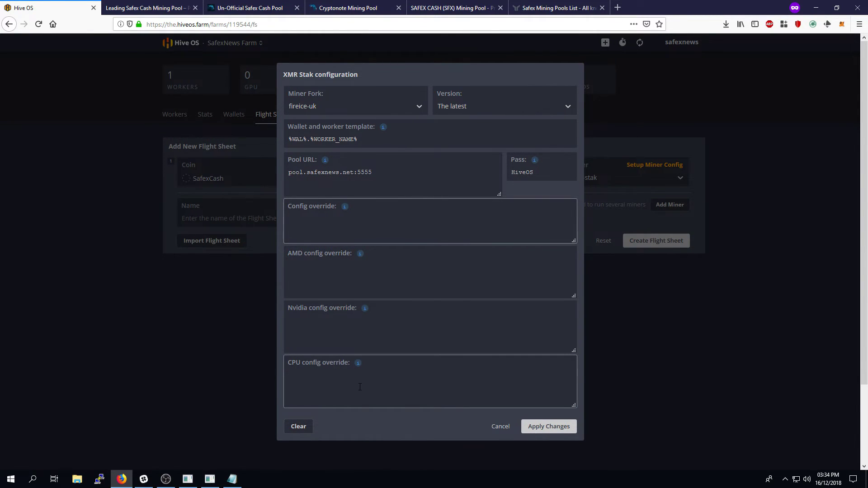
{"action": "scroll", "coordinate": [360, 387], "scroll_direction": "down", "scroll_amount": 2}
{"action": "scroll", "coordinate": [355, 385], "scroll_direction": "up", "scroll_amount": 1}
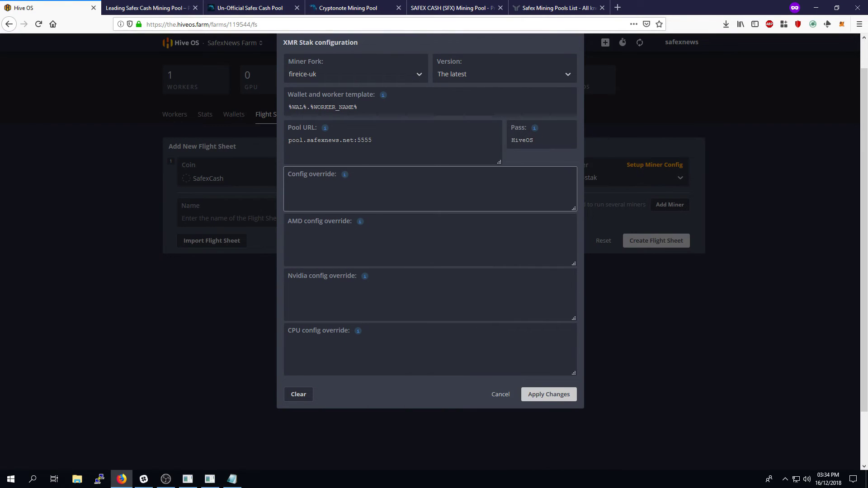
Copy the "currency": "cryptonight_v8" line from the Notepad notes into Config override
{"action": "left_click", "coordinate": [232, 479]}
{"action": "left_click_drag", "start_coordinate": [347, 199], "coordinate": [216, 200]}
{"action": "right_click", "coordinate": [237, 202]}
{"action": "left_click", "coordinate": [272, 233]}
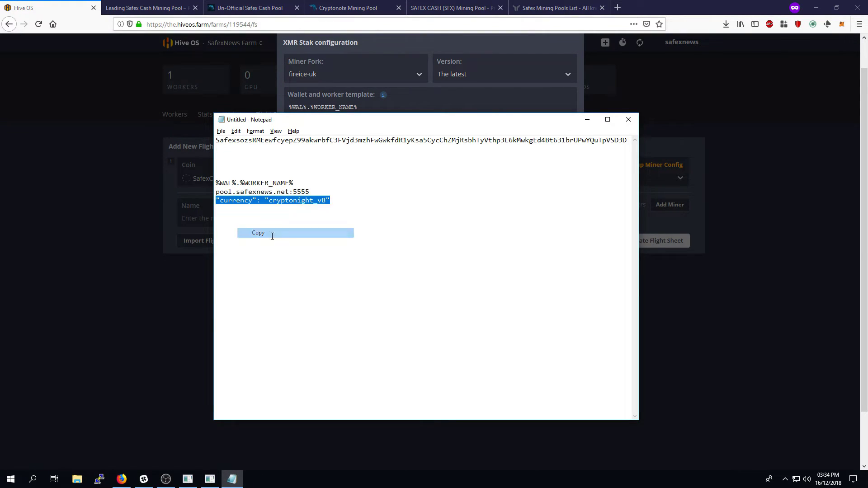
{"action": "left_click", "coordinate": [113, 93]}
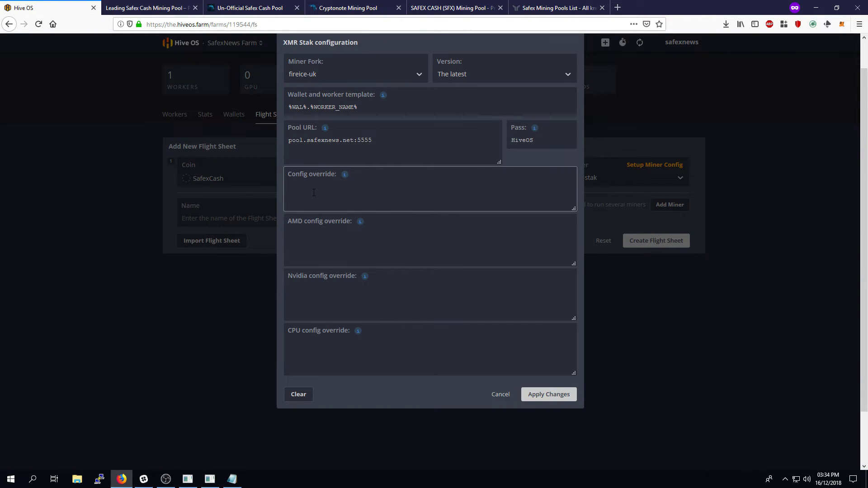
{"action": "key", "text": "ctrl+v"}
{"action": "left_click_drag", "start_coordinate": [386, 191], "coordinate": [289, 189]}
{"action": "left_click", "coordinate": [455, 198]}
Apply the xmr-stak config, create the SAFEXCASH flight sheet, and check its actions menu
{"action": "left_click", "coordinate": [543, 396]}
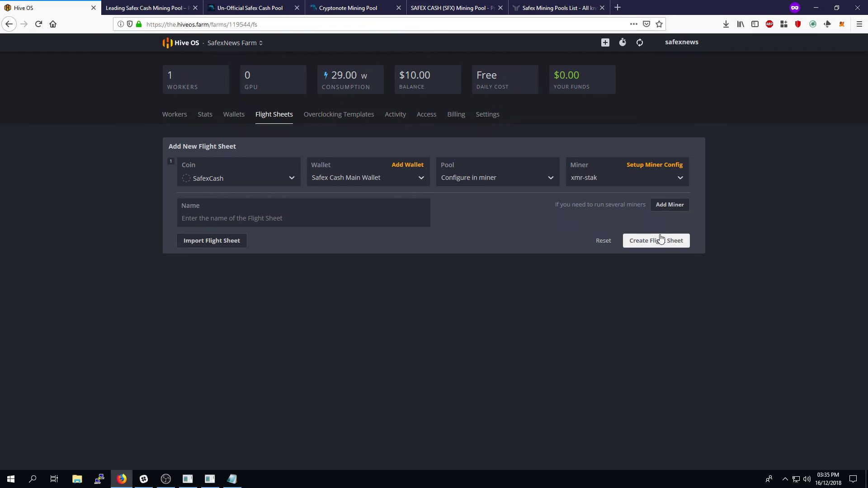
{"action": "left_click", "coordinate": [668, 249]}
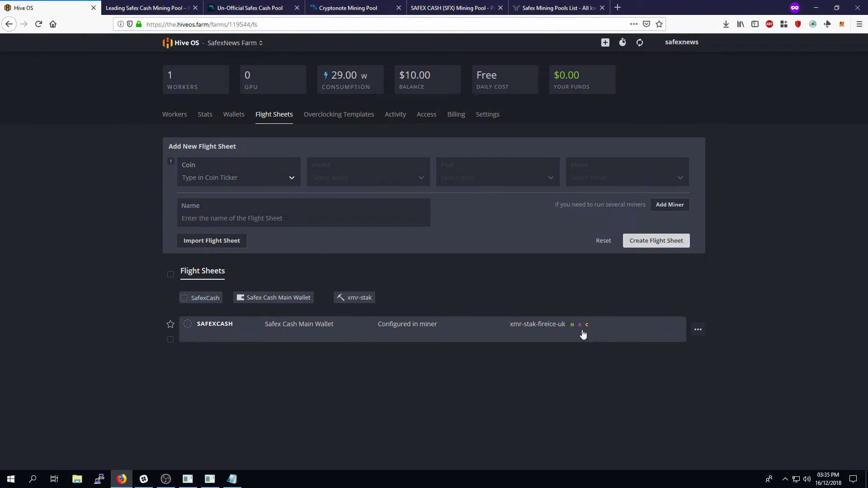
{"action": "left_click", "coordinate": [698, 332]}
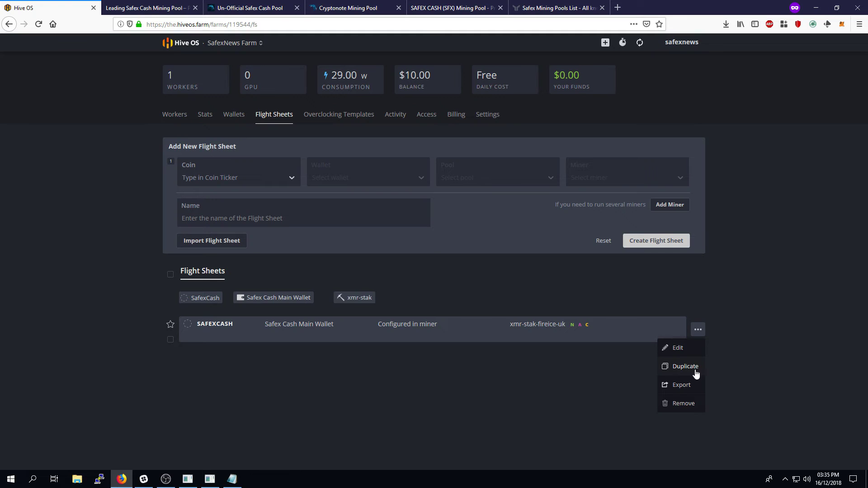
{"action": "left_click", "coordinate": [312, 396]}
Apply the SAFEXCASH flight sheet to Main Mining Rig from its Flight Sheet list
{"action": "left_click", "coordinate": [184, 116]}
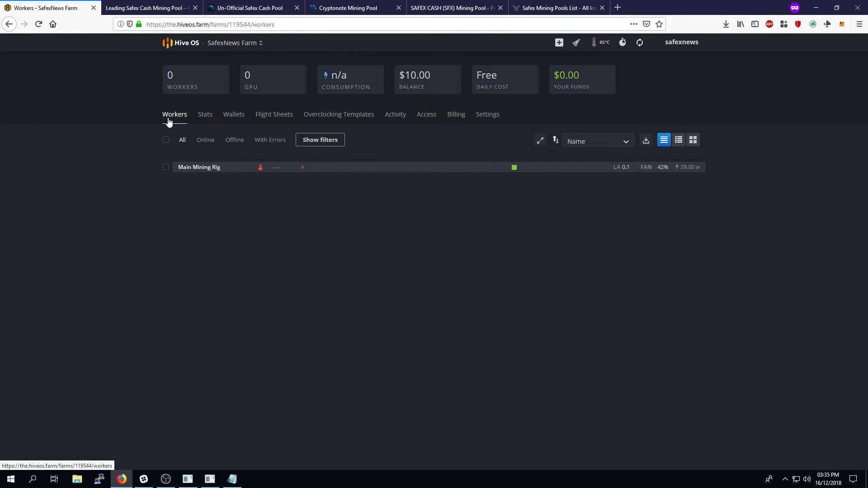
{"action": "left_click", "coordinate": [194, 168]}
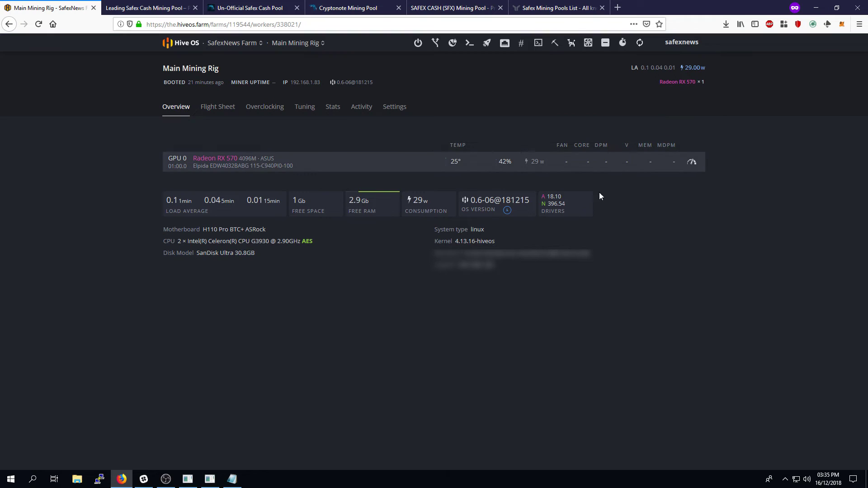
{"action": "left_click", "coordinate": [217, 108]}
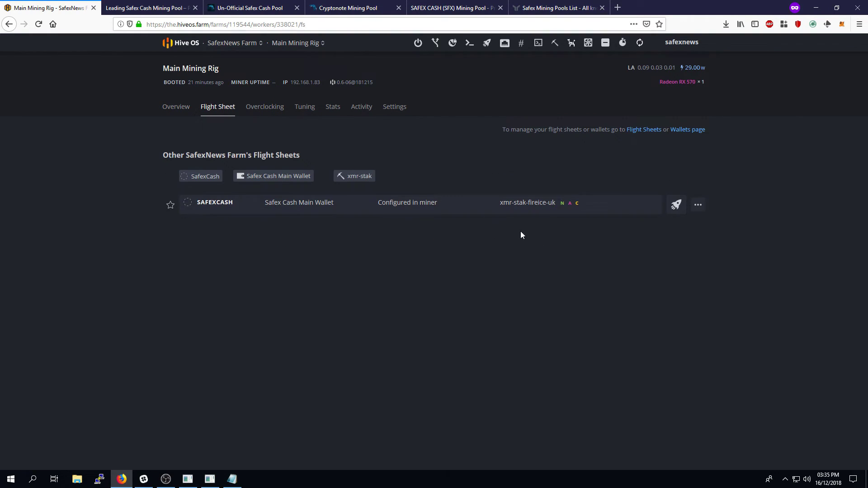
{"action": "left_click", "coordinate": [676, 210]}
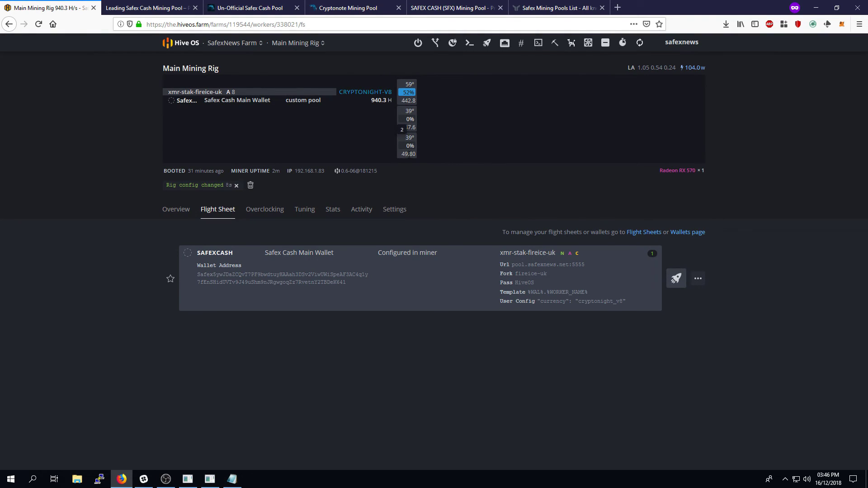
Confirm Main Mining Rig's overview shows 943.0 H/s on CryptoNight-V8, and check the Miner Actions menu
{"action": "left_click", "coordinate": [194, 210]}
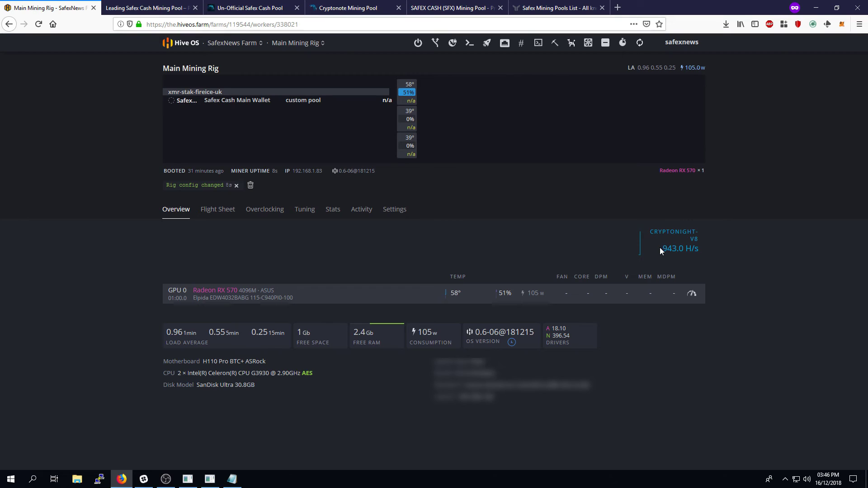
{"action": "left_click_drag", "start_coordinate": [664, 248], "coordinate": [706, 248]}
{"action": "left_click", "coordinate": [707, 248]}
{"action": "left_click", "coordinate": [555, 44]}
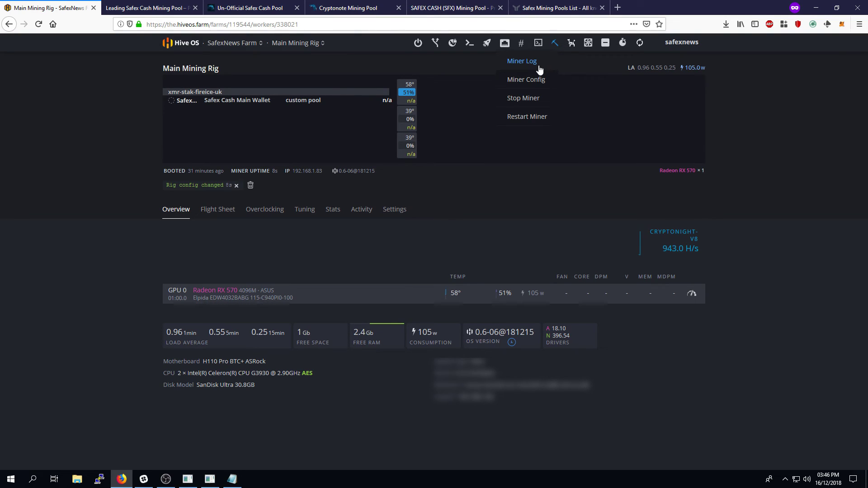
{"action": "left_click", "coordinate": [774, 158]}
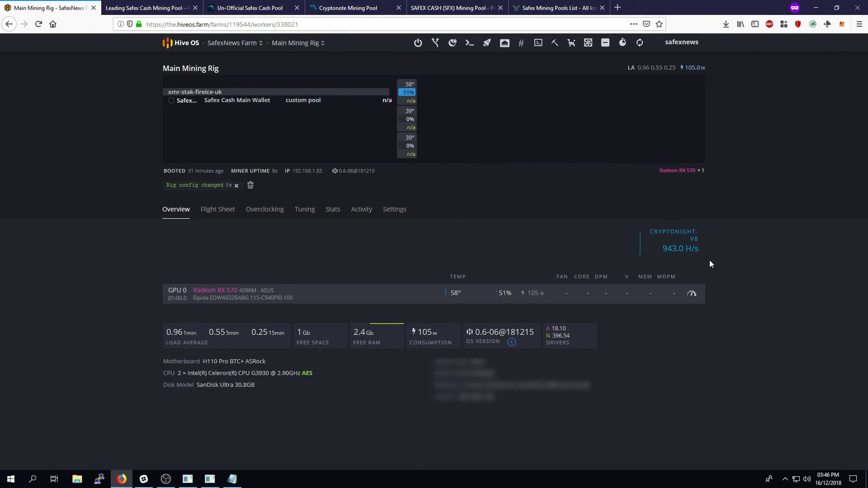
{"action": "left_click", "coordinate": [588, 44]}
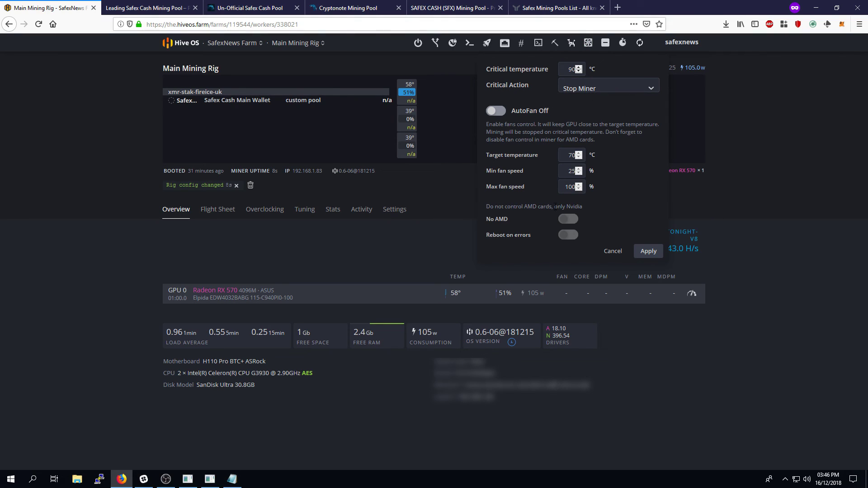
{"action": "left_click", "coordinate": [770, 206]}
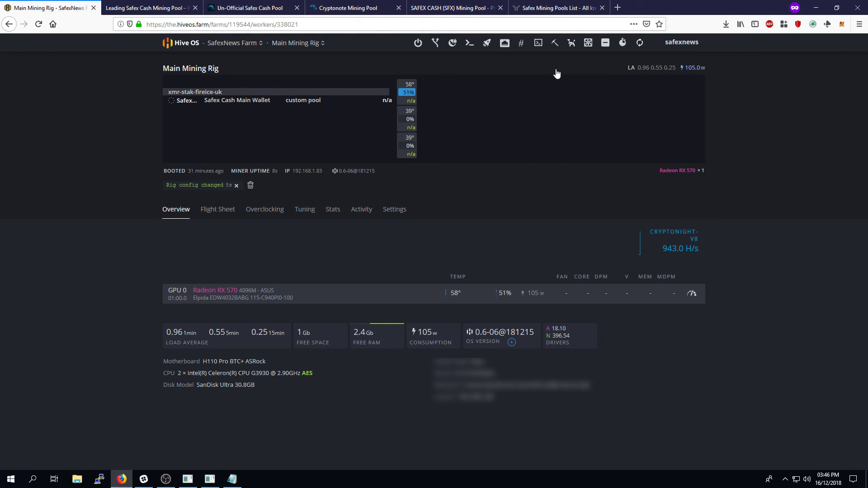
{"action": "left_click", "coordinate": [572, 43]}
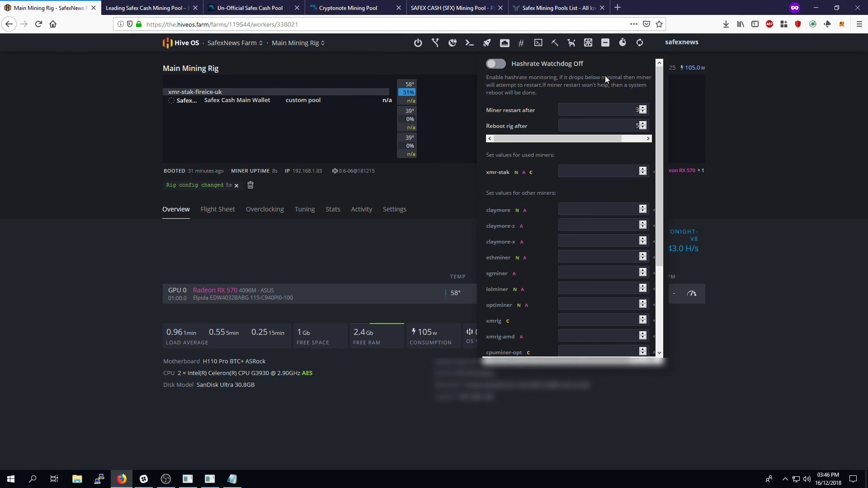
{"action": "mouse_move", "coordinate": [658, 102]}
{"action": "left_mouse_down"}
{"action": "mouse_move", "coordinate": [660, 224]}
{"action": "mouse_move", "coordinate": [661, 91]}
{"action": "left_mouse_up"}
{"action": "left_click", "coordinate": [102, 262]}
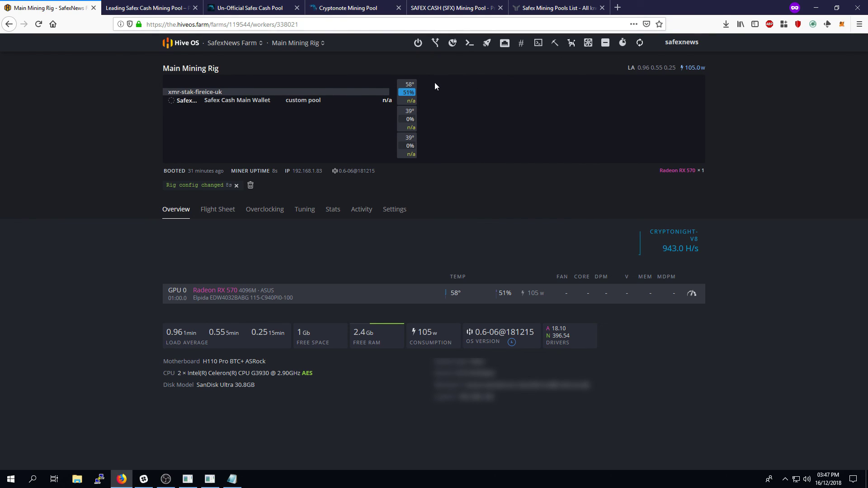
{"action": "left_click", "coordinate": [468, 45]}
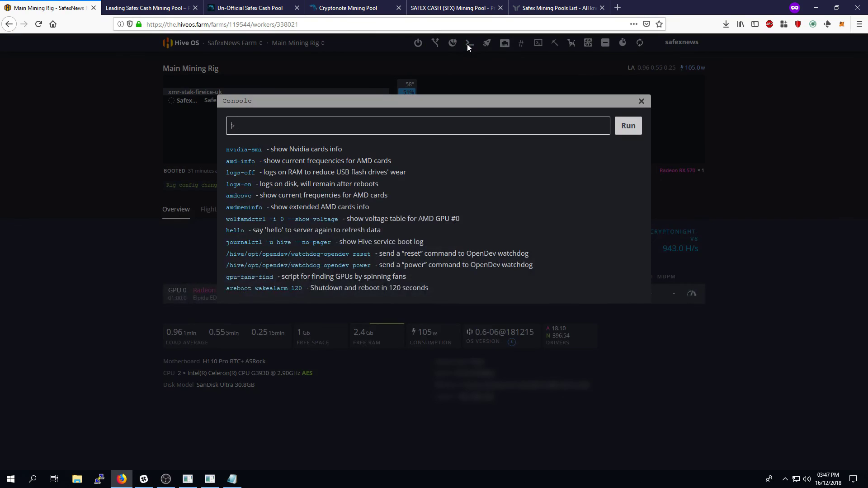
{"action": "left_click", "coordinate": [646, 102]}
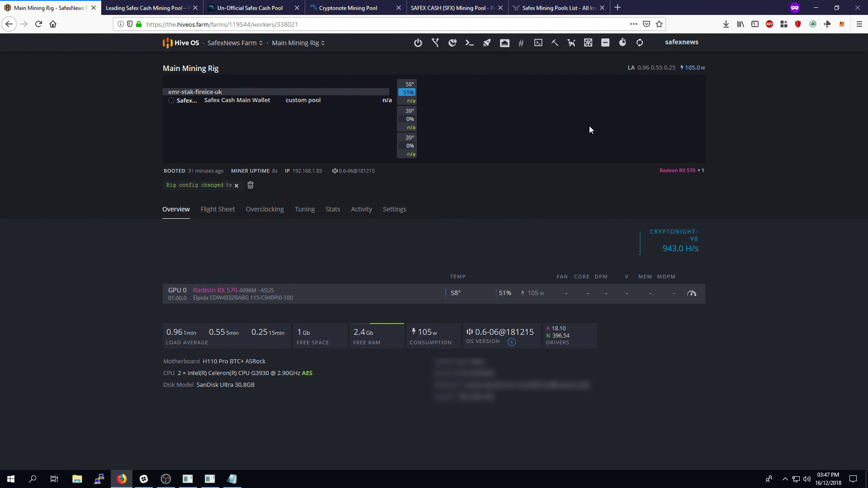
{"action": "left_click", "coordinate": [303, 211]}
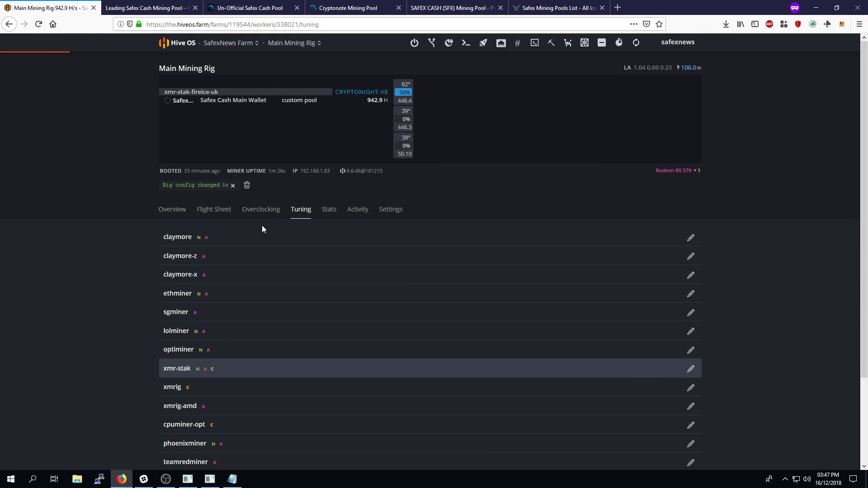
{"action": "left_click", "coordinate": [261, 214]}
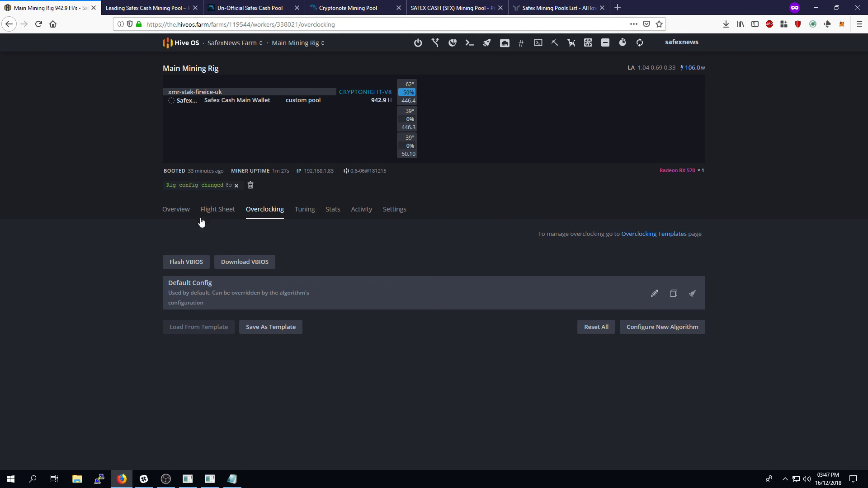
{"action": "left_click", "coordinate": [172, 214]}
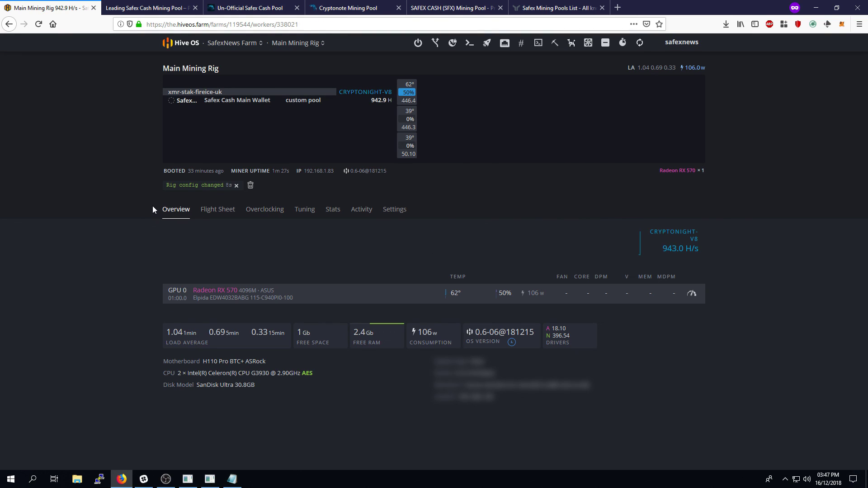